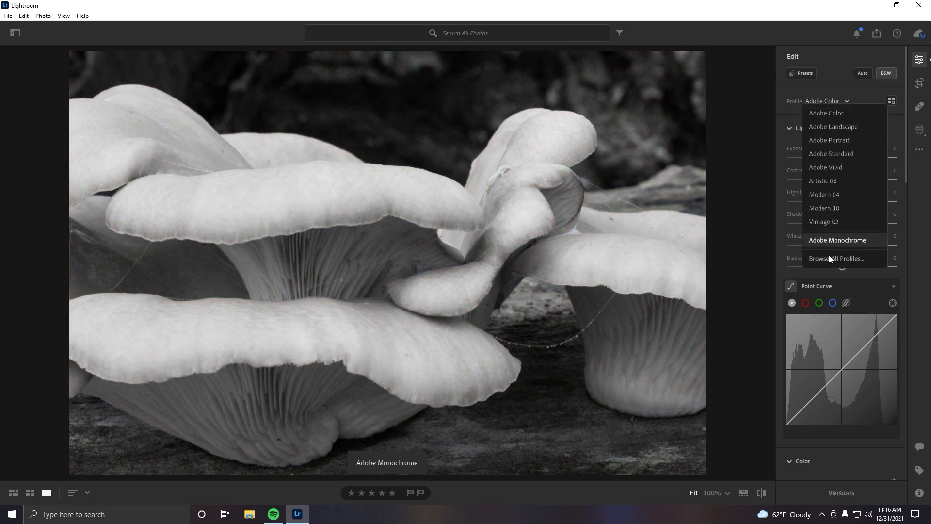
# Apply the Adobe Vivid profile from the Adobe Raw group to the mushroom photo and return to the edit controls.
pyautogui.click(830, 258)
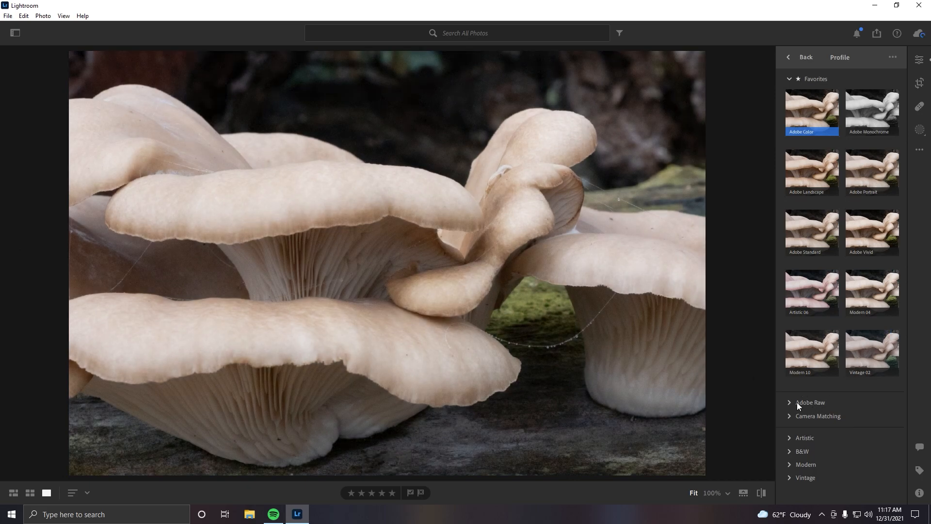
pyautogui.click(798, 403)
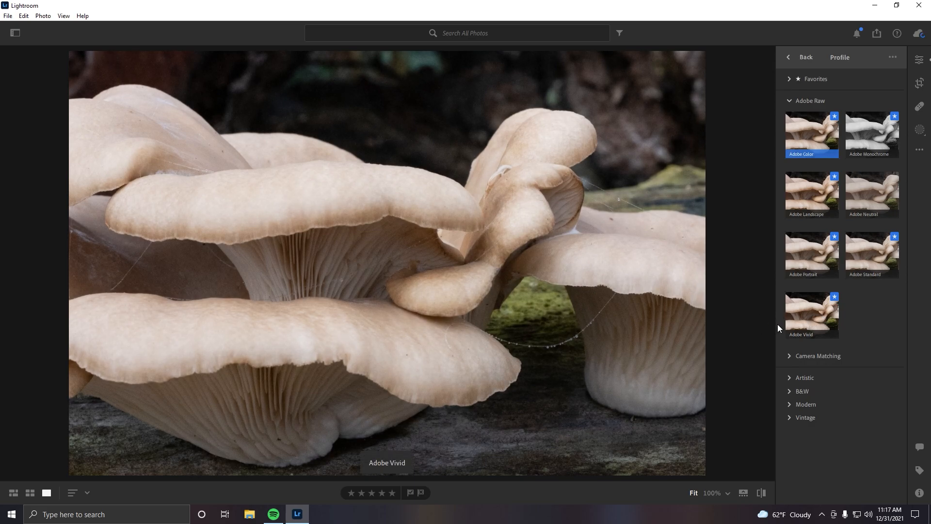
pyautogui.click(802, 331)
pyautogui.click(793, 58)
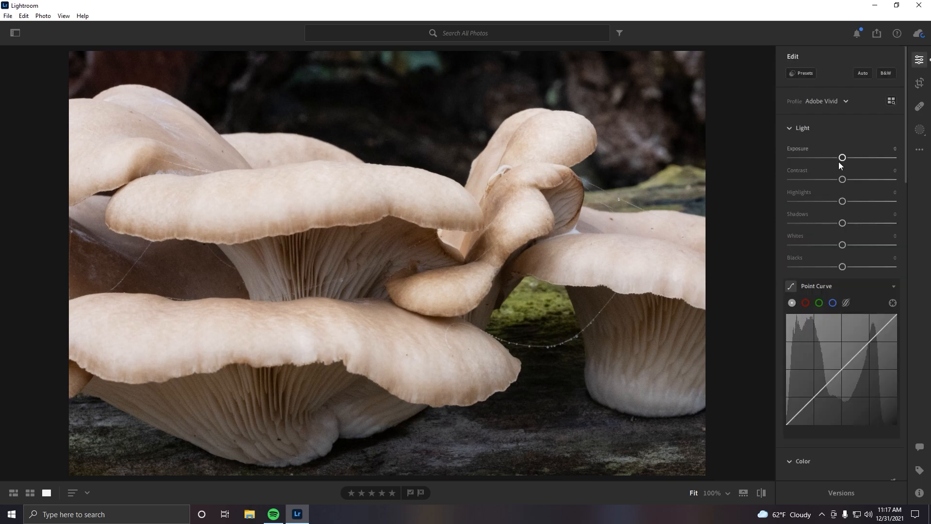
# Set Exposure to -0.14, Highlights to -25, Whites to -15 and Blacks to -8, with Contrast and Shadows reset to 0.
pyautogui.moveTo(841, 158); pyautogui.dragTo(841, 159)
pyautogui.moveTo(843, 179); pyautogui.dragTo(852, 180)
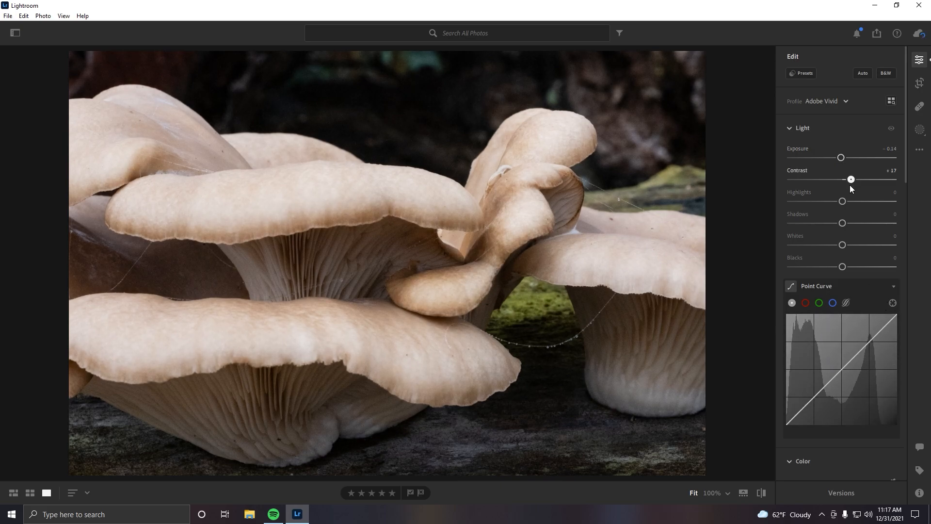
pyautogui.doubleClick(793, 170)
pyautogui.moveTo(842, 207); pyautogui.dragTo(851, 266)
pyautogui.doubleClick(794, 214)
pyautogui.doubleClick(794, 261)
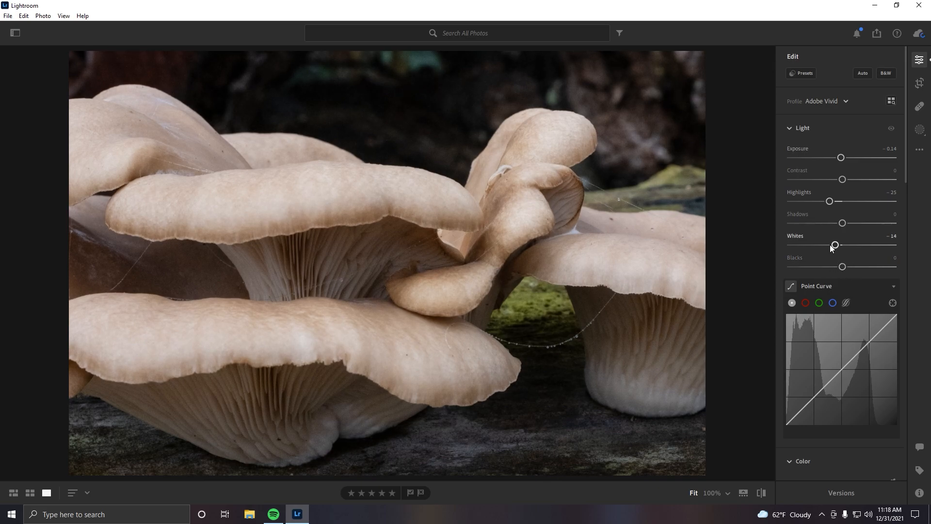
pyautogui.doubleClick(796, 236)
pyautogui.moveTo(842, 244); pyautogui.dragTo(838, 268)
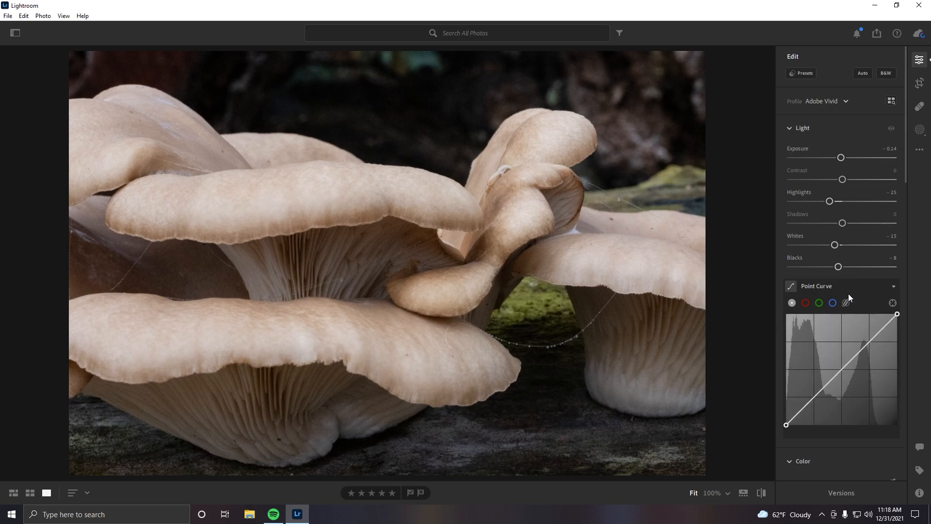
# Try a gentle S-curve on the point curve by lowering the shadows, anchoring the midtones and raising the highlights.
pyautogui.moveTo(813, 398); pyautogui.dragTo(814, 400)
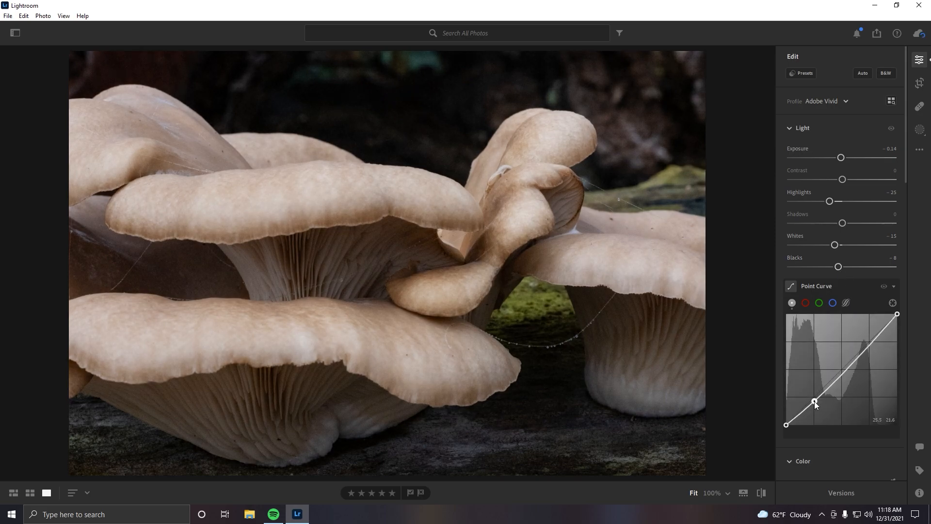
pyautogui.click(841, 370)
pyautogui.moveTo(868, 342); pyautogui.dragTo(870, 338)
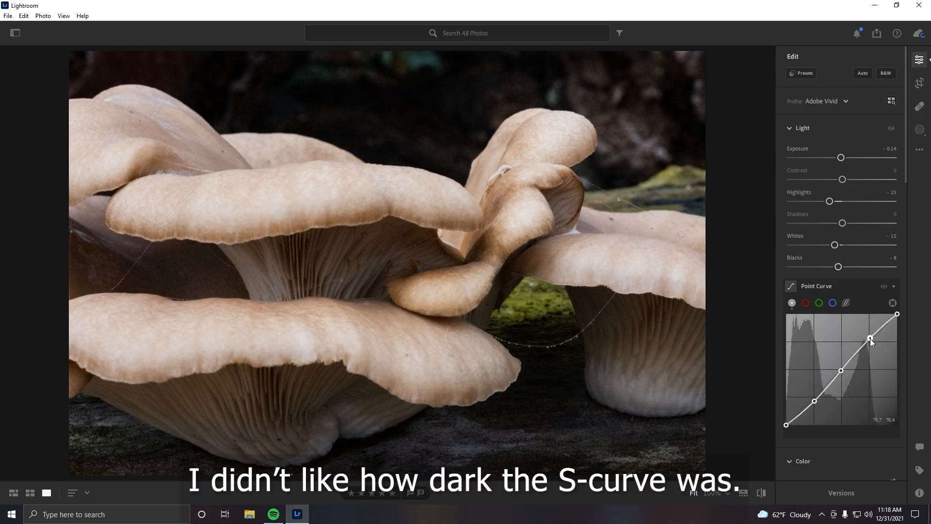
# Rework the point curve with a lowered highlight point and extra midtone points, comparing the photo with and without it.
pyautogui.rightClick(869, 339)
pyautogui.click(872, 343)
pyautogui.moveTo(873, 339); pyautogui.dragTo(833, 377)
pyautogui.click(848, 366)
pyautogui.click(815, 395)
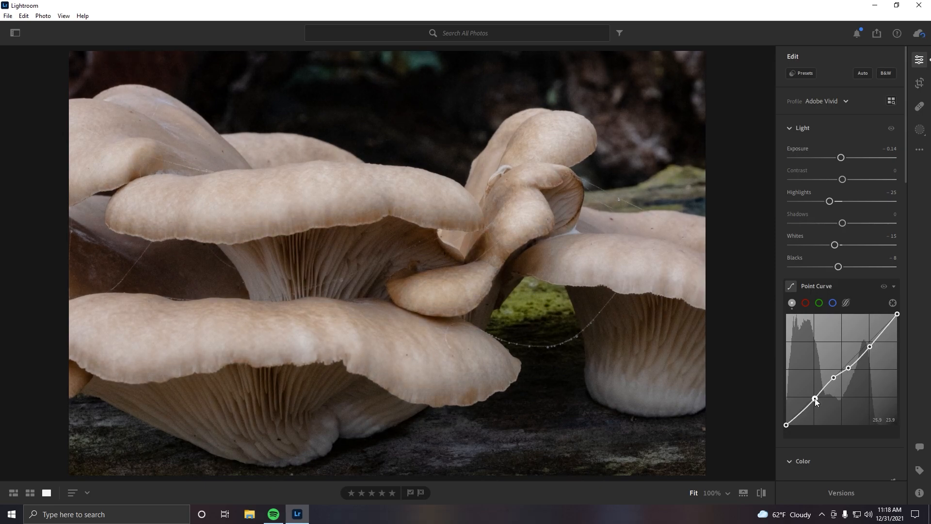
pyautogui.moveTo(816, 399); pyautogui.dragTo(834, 381)
pyautogui.moveTo(880, 287); pyautogui.dragTo(881, 287)
pyautogui.moveTo(881, 286); pyautogui.dragTo(880, 286)
# Set Vibrance to +9 and Saturation to +12 in the color adjustments.
pyautogui.scroll(-4, 829, 368)
pyautogui.moveTo(844, 355); pyautogui.dragTo(848, 373)
pyautogui.scroll(-2, 839, 381)
pyautogui.click(825, 296)
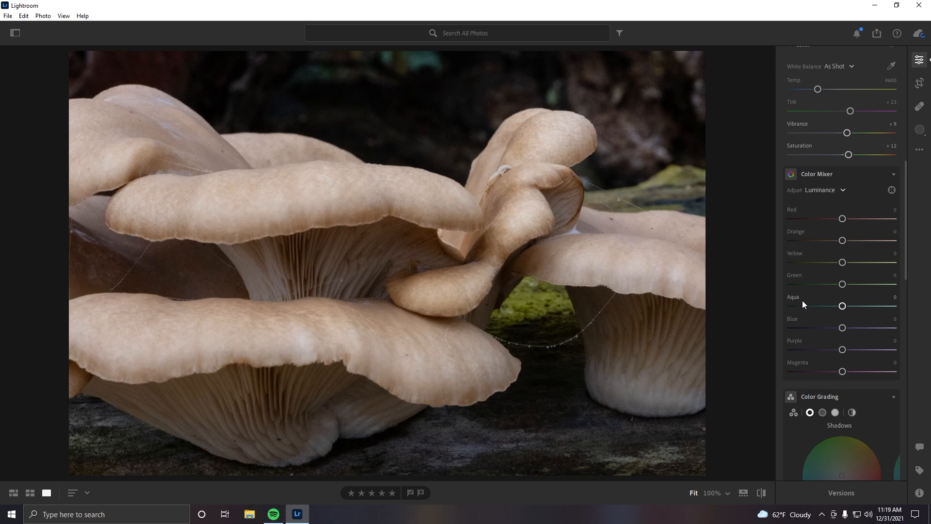
# View the point curve's blue channel, collapse the Point Curve section and check the notifications.
pyautogui.scroll(5, 802, 300)
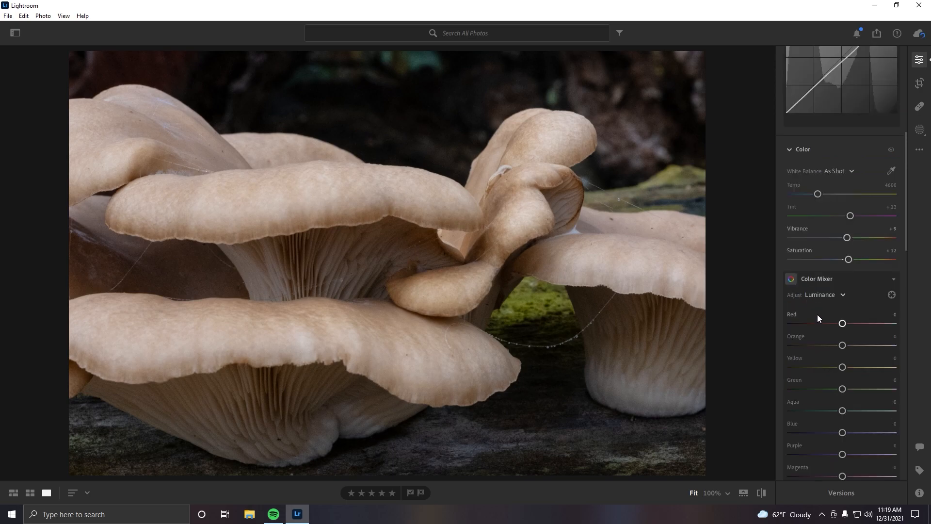
pyautogui.click(832, 97)
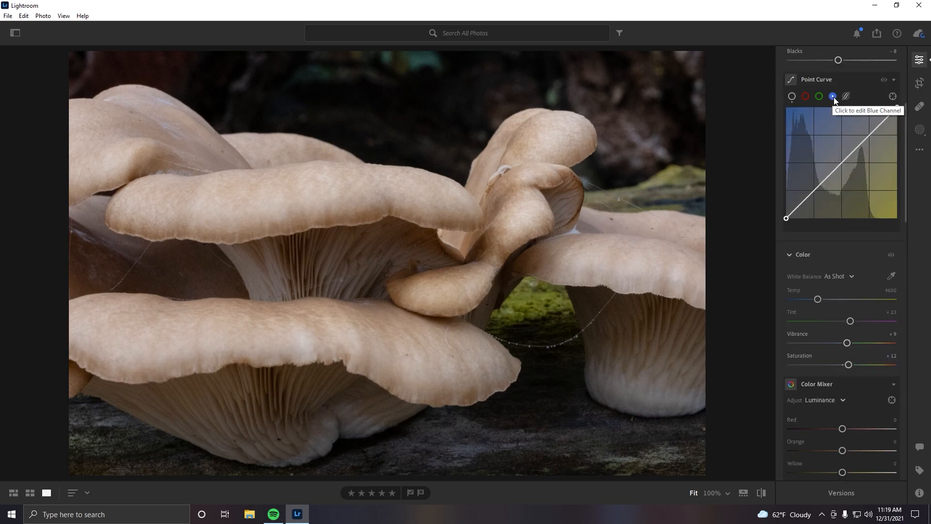
pyautogui.click(866, 79)
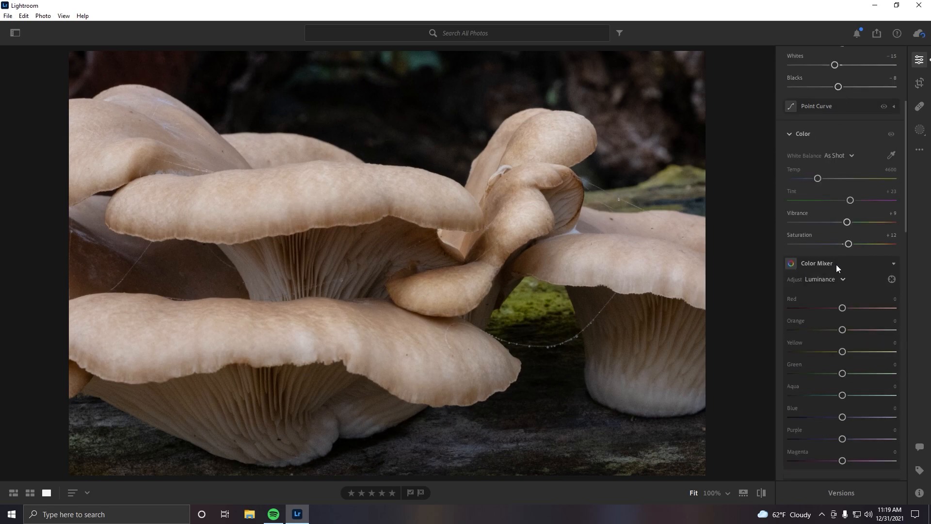
pyautogui.click(856, 33)
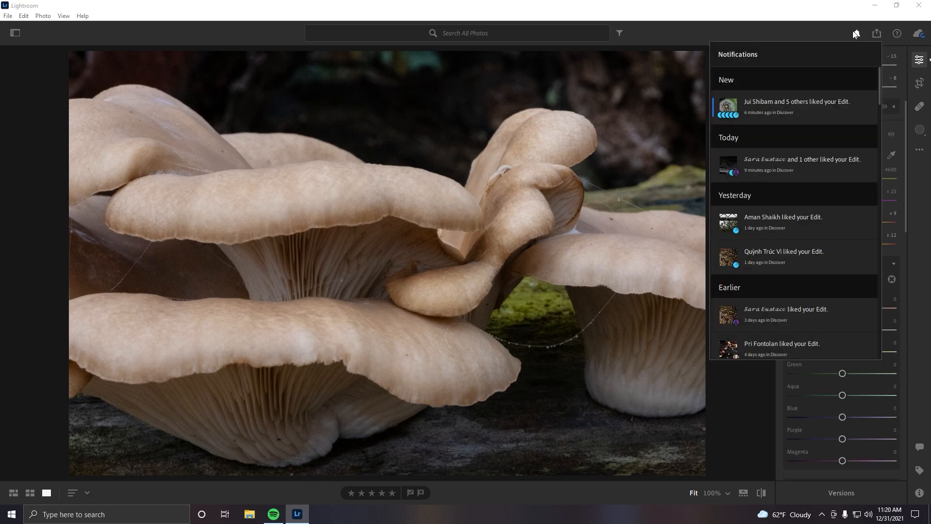
pyautogui.click(857, 33)
# Set the Color Mixer hue of Yellow to -22 and Aqua to -100, resetting Green and Blue to 0.
pyautogui.scroll(-3, 824, 298)
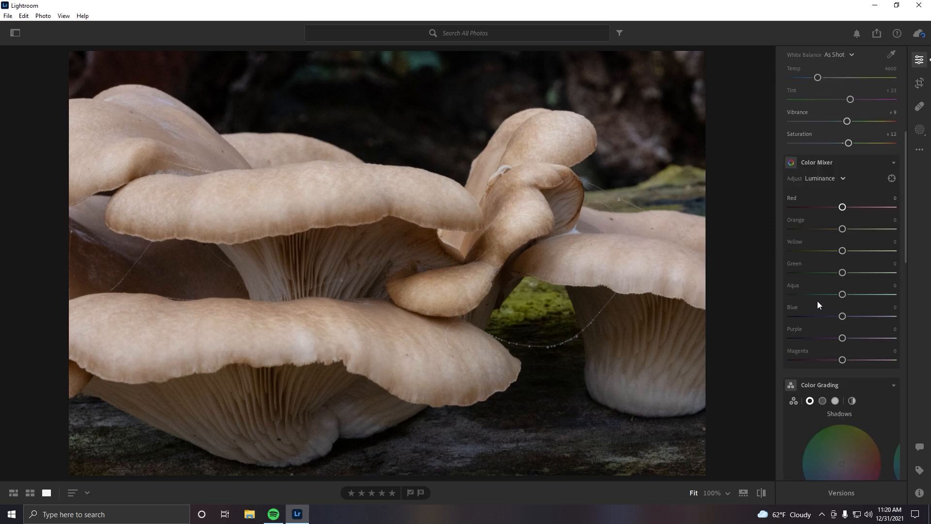
pyautogui.click(823, 180)
pyautogui.click(822, 205)
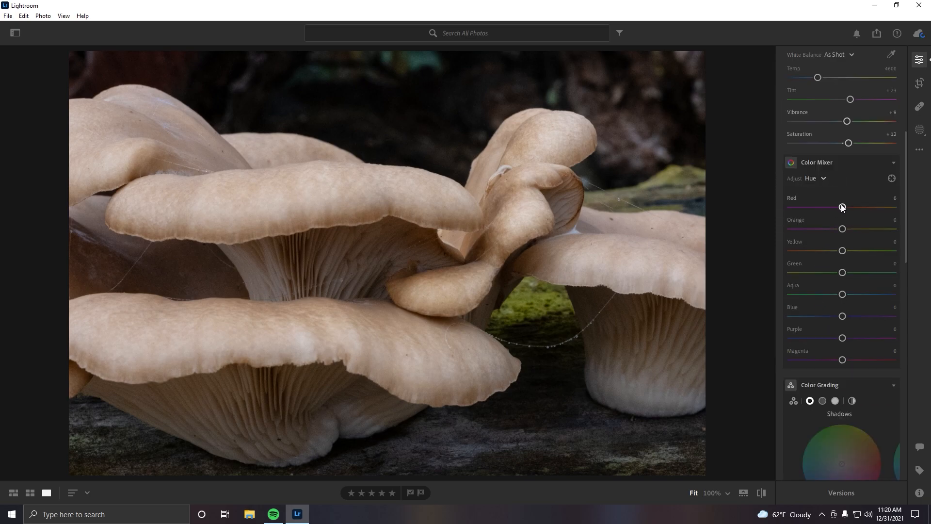
pyautogui.moveTo(842, 208); pyautogui.dragTo(839, 230)
pyautogui.moveTo(842, 251); pyautogui.dragTo(829, 272)
pyautogui.doubleClick(794, 263)
pyautogui.moveTo(845, 296); pyautogui.dragTo(771, 296)
pyautogui.moveTo(843, 315); pyautogui.dragTo(792, 307)
pyautogui.doubleClick(791, 307)
# Set the Color Mixer saturation to Orange +14, Yellow -12, Green -25 and Aqua -30, and preview the photo without the mixer.
pyautogui.click(813, 179)
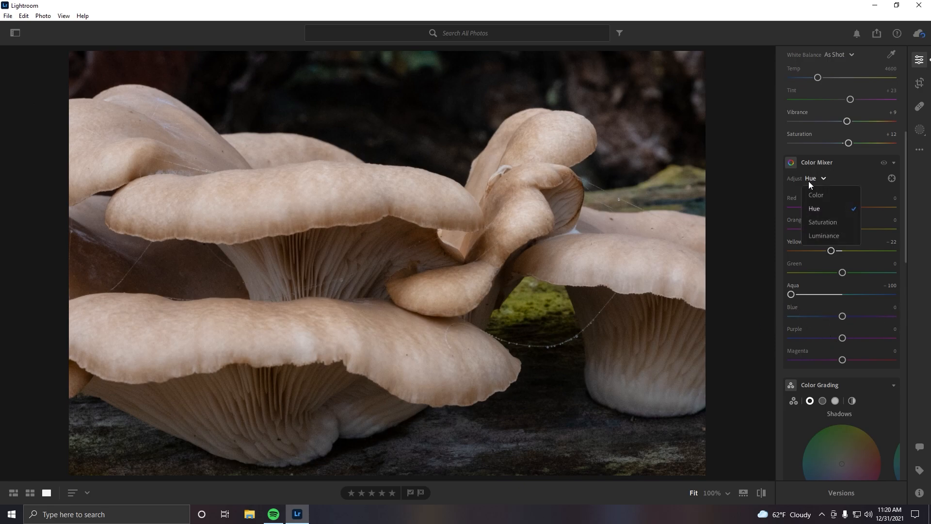
pyautogui.click(820, 221)
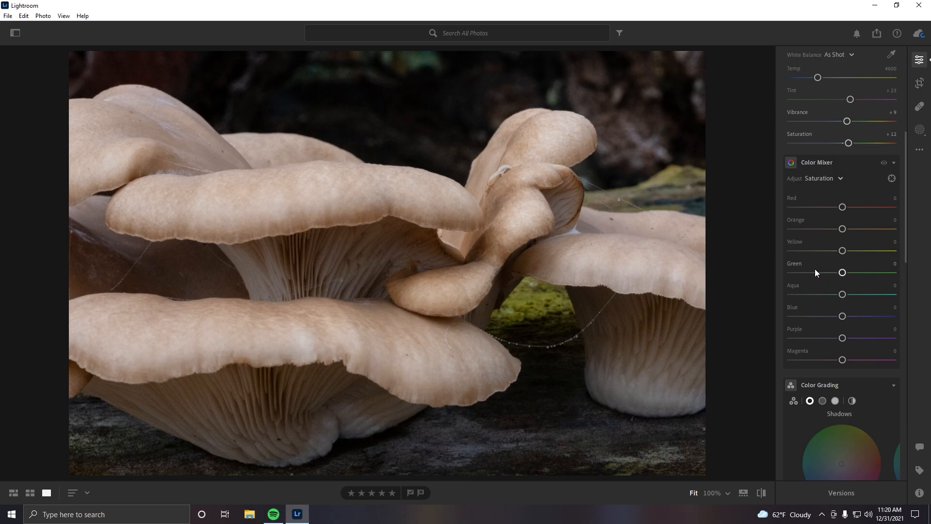
pyautogui.moveTo(842, 272)
pyautogui.mouseDown()
pyautogui.moveTo(816, 275)
pyautogui.moveTo(828, 275)
pyautogui.mouseUp()
pyautogui.moveTo(842, 229); pyautogui.dragTo(848, 256)
pyautogui.moveTo(839, 250); pyautogui.dragTo(835, 251)
pyautogui.moveTo(842, 294); pyautogui.dragTo(827, 295)
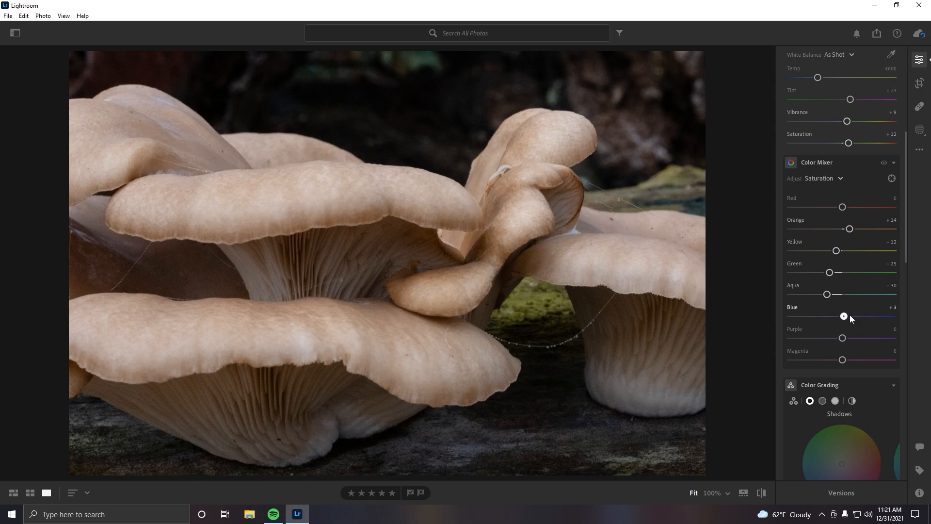
pyautogui.click(883, 164)
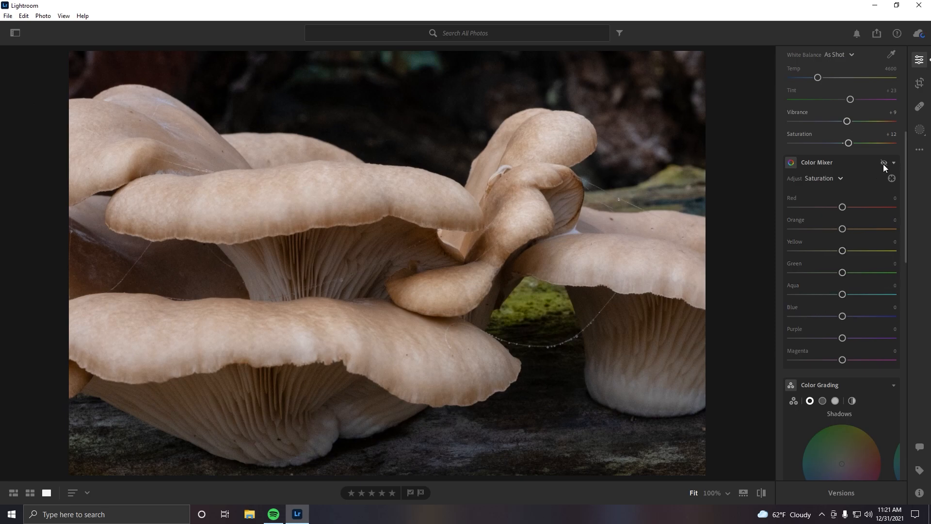
# Raise the Green luminance and lower the Yellow luminance in the Color Mixer, resetting Aqua and Orange to 0.
pyautogui.click(824, 177)
pyautogui.click(816, 232)
pyautogui.moveTo(847, 272); pyautogui.dragTo(852, 273)
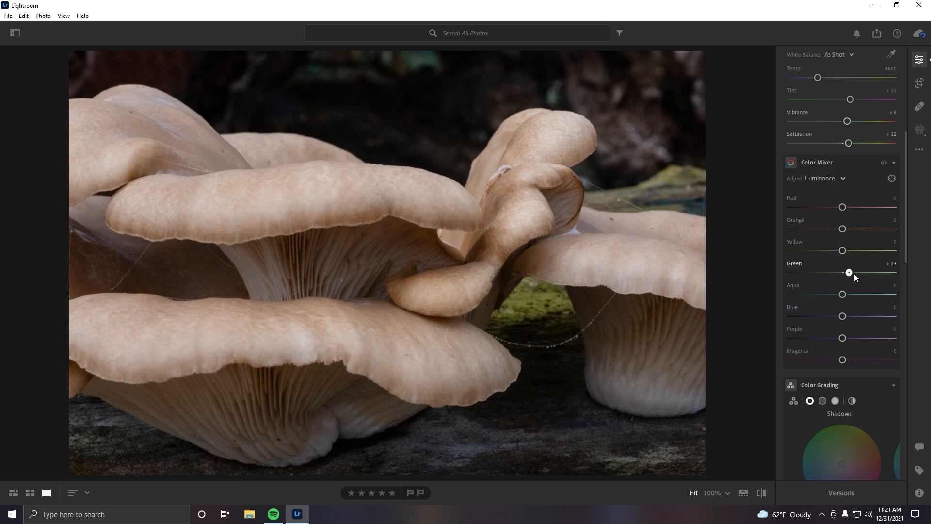
pyautogui.moveTo(832, 287)
pyautogui.mouseDown()
pyautogui.moveTo(839, 294)
pyautogui.moveTo(807, 309)
pyautogui.moveTo(793, 289)
pyautogui.moveTo(828, 297)
pyautogui.mouseUp()
pyautogui.doubleClick(792, 286)
pyautogui.moveTo(839, 235); pyautogui.dragTo(834, 253)
pyautogui.doubleClick(806, 220)
# Compare the photo with and without the Color Mixer changes, and collapse the Color Mixer section.
pyautogui.click(884, 163)
pyautogui.click(885, 163)
pyautogui.click(885, 163)
pyautogui.click(885, 163)
pyautogui.click(814, 162)
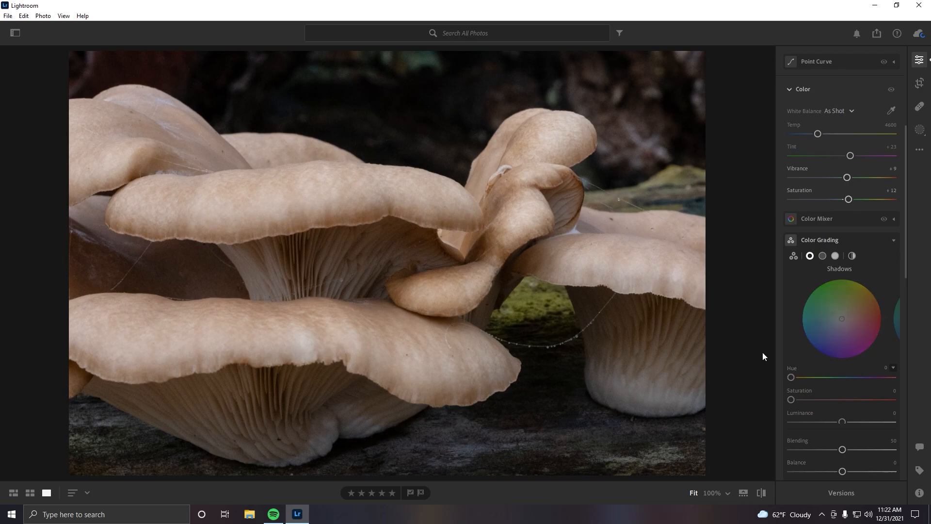
# Tint the Color Grading shadows blue with Hue 237, Saturation 5 and Luminance -7.
pyautogui.click(837, 325)
pyautogui.moveTo(809, 345); pyautogui.dragTo(818, 357)
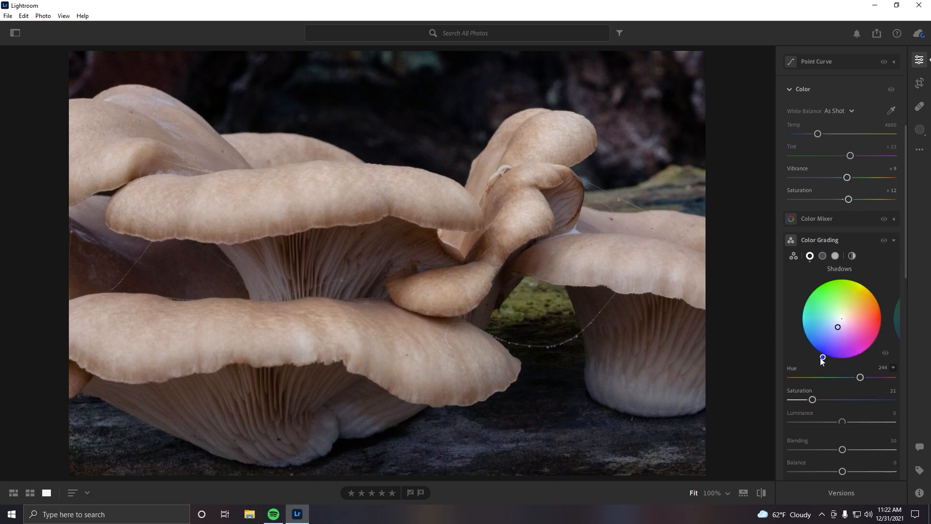
pyautogui.moveTo(812, 400); pyautogui.dragTo(796, 400)
pyautogui.moveTo(840, 422)
pyautogui.mouseDown()
pyautogui.moveTo(828, 420)
pyautogui.moveTo(840, 423)
pyautogui.mouseUp()
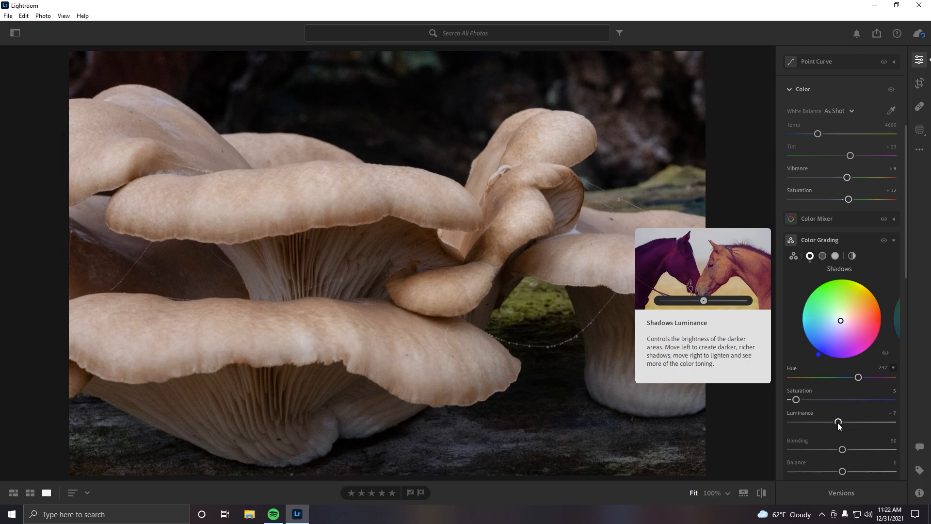
# Tint the Color Grading highlights orange with Hue 34, Saturation 8 and Luminance -18, and set Blending to 86.
pyautogui.click(834, 259)
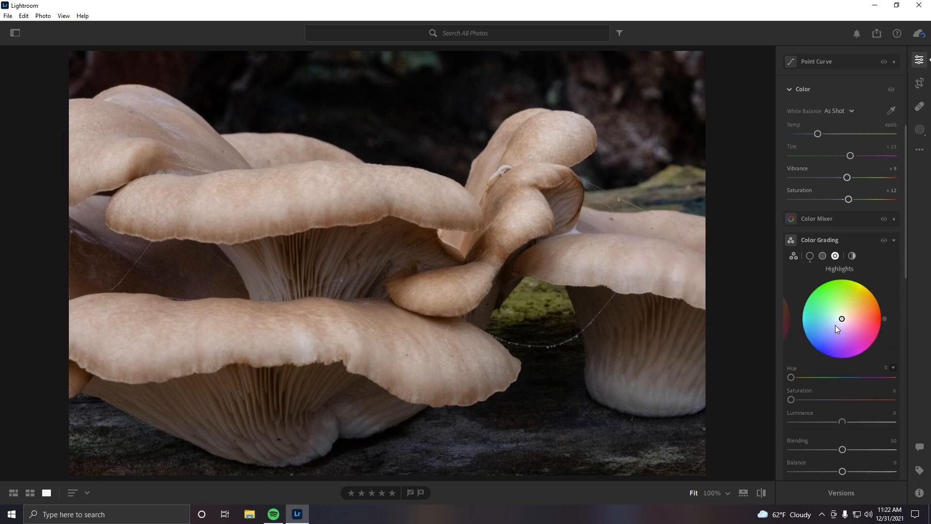
pyautogui.click(847, 315)
pyautogui.moveTo(804, 397); pyautogui.dragTo(795, 396)
pyautogui.moveTo(879, 296); pyautogui.dragTo(878, 294)
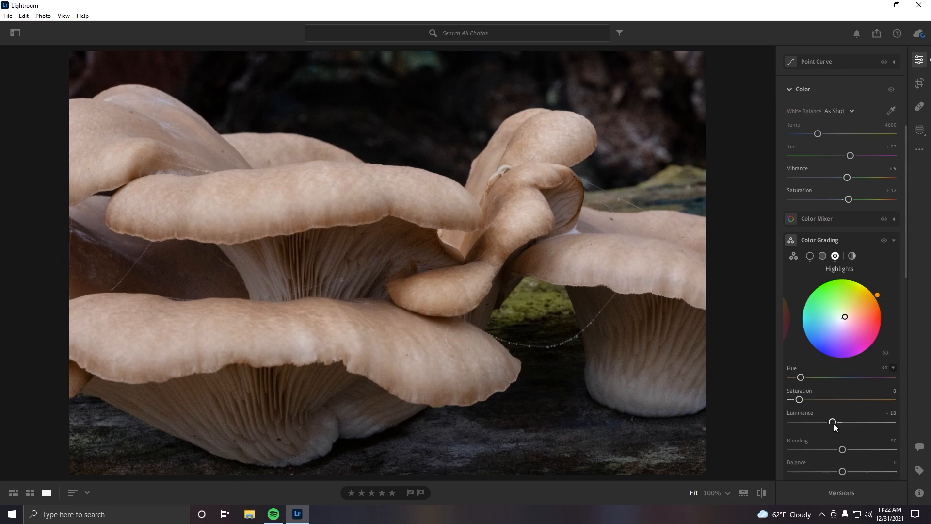
pyautogui.moveTo(834, 423); pyautogui.dragTo(908, 467)
# Compare the photo repeatedly with and without the shadow and highlight color grading.
pyautogui.click(881, 240)
pyautogui.click(881, 240)
pyautogui.click(881, 240)
pyautogui.click(881, 240)
pyautogui.click(881, 240)
pyautogui.click(881, 240)
pyautogui.click(881, 240)
pyautogui.click(881, 240)
pyautogui.click(881, 240)
pyautogui.click(881, 241)
pyautogui.click(881, 240)
pyautogui.click(881, 240)
pyautogui.click(881, 240)
pyautogui.click(881, 240)
# Tint the Color Grading midtones blue with Hue 238 and Saturation 6, and compare the photo with and without grading.
pyautogui.click(822, 255)
pyautogui.click(838, 325)
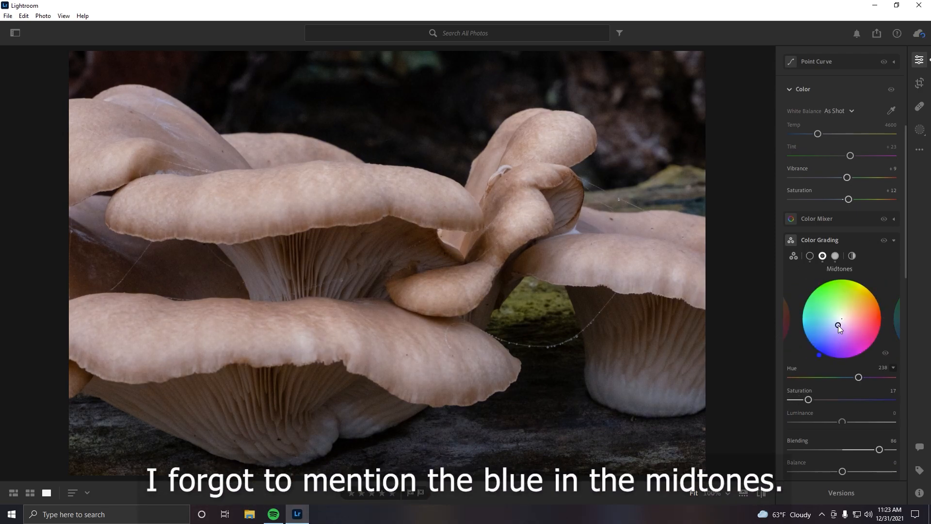
pyautogui.moveTo(805, 403); pyautogui.dragTo(794, 398)
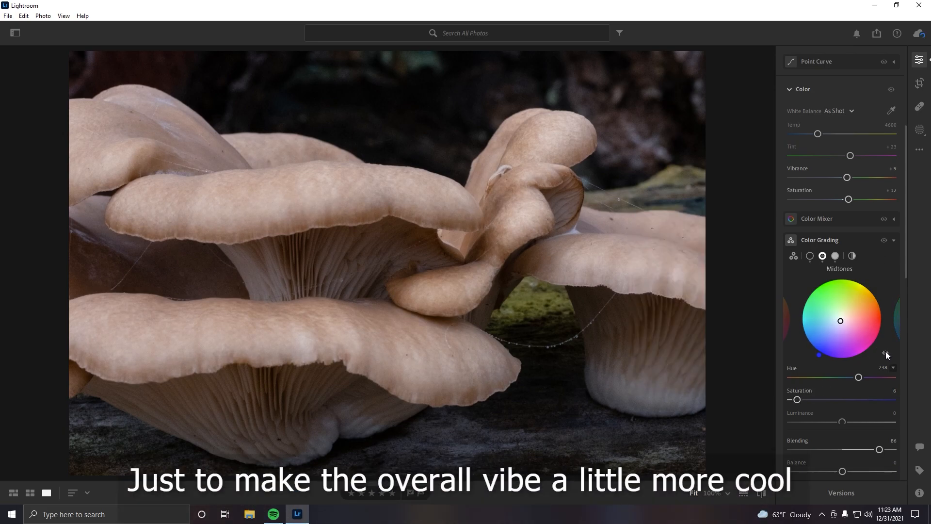
pyautogui.click(884, 240)
pyautogui.click(883, 241)
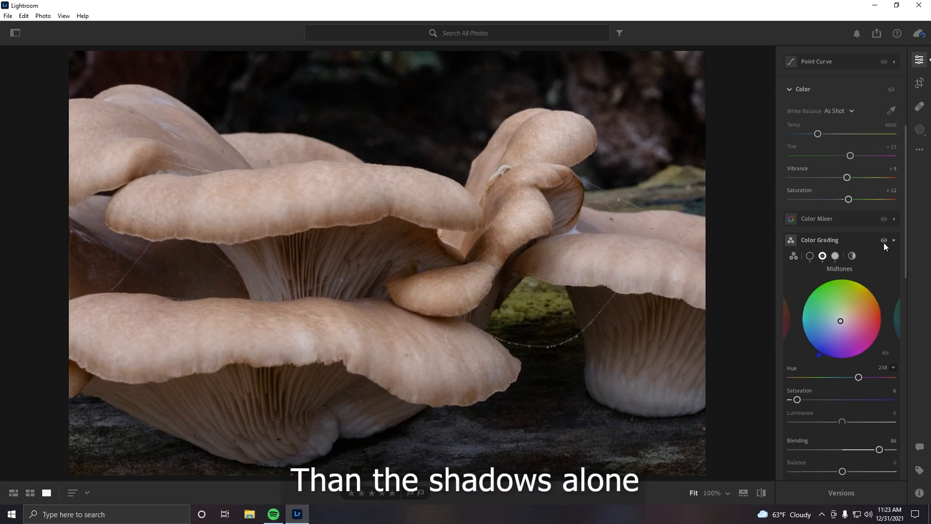
pyautogui.click(884, 241)
pyautogui.click(884, 241)
# Set the Color Grading Blending to 80 and Balance to +13.
pyautogui.moveTo(879, 449); pyautogui.dragTo(903, 456)
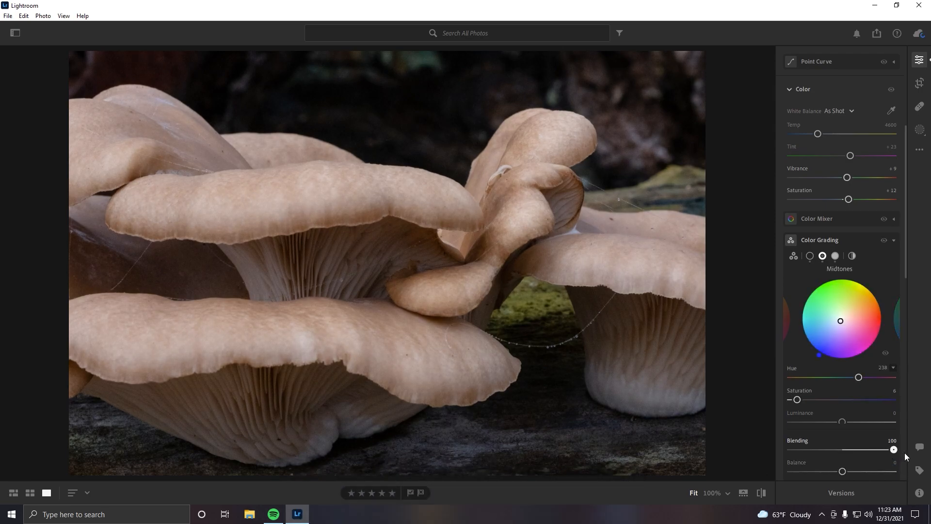
pyautogui.moveTo(842, 472)
pyautogui.mouseDown()
pyautogui.moveTo(857, 472)
pyautogui.moveTo(825, 473)
pyautogui.mouseUp()
pyautogui.moveTo(838, 472); pyautogui.dragTo(852, 473)
pyautogui.moveTo(847, 471); pyautogui.dragTo(850, 473)
# Compare the photo with and without the full color grading, including the midtone tint, Blending and Balance.
pyautogui.click(884, 240)
pyautogui.click(884, 240)
pyautogui.click(884, 240)
pyautogui.click(885, 240)
pyautogui.click(885, 240)
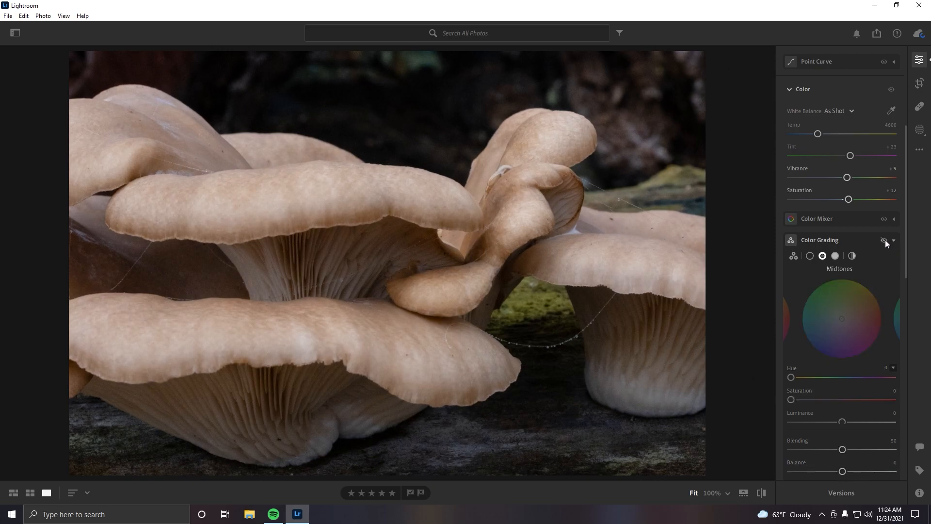
pyautogui.click(884, 240)
pyautogui.click(884, 240)
pyautogui.click(885, 240)
pyautogui.click(885, 240)
pyautogui.click(884, 240)
# Set the Color Grading midtones Luminance to -5 and compare the photo with and without the grading.
pyautogui.scroll(-3, 862, 299)
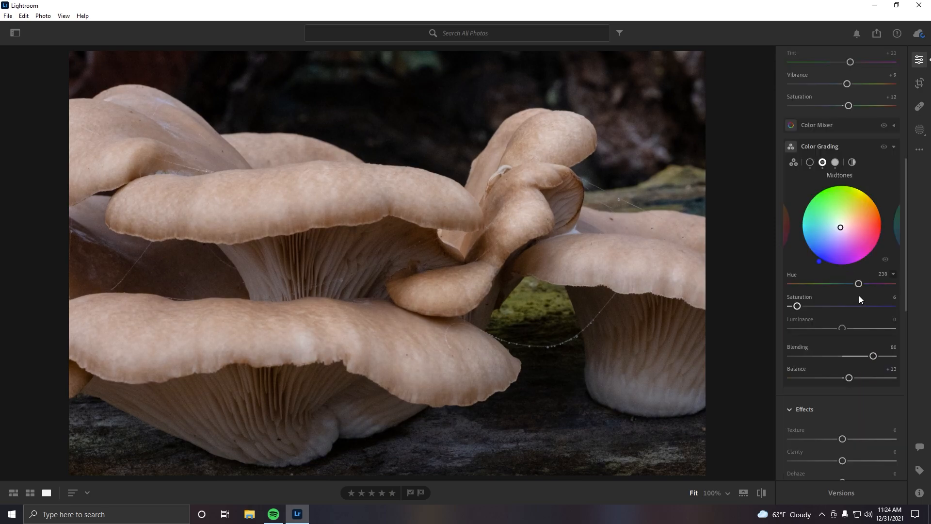
pyautogui.moveTo(843, 328); pyautogui.dragTo(838, 331)
pyautogui.click(884, 147)
pyautogui.click(884, 146)
pyautogui.click(882, 146)
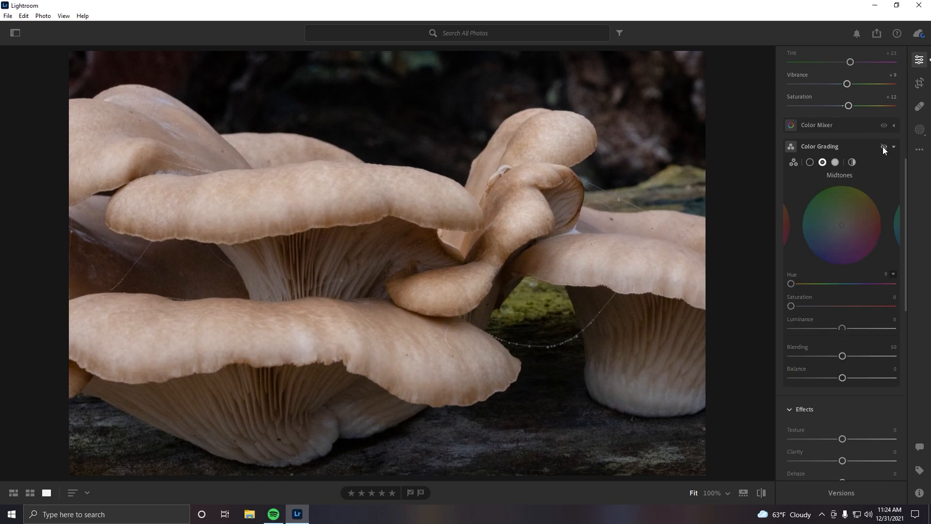
pyautogui.click(883, 146)
# Set Texture to -12 and Clarity to +25 in the effects, resetting Dehaze and Vignette to 0.
pyautogui.scroll(-6, 861, 263)
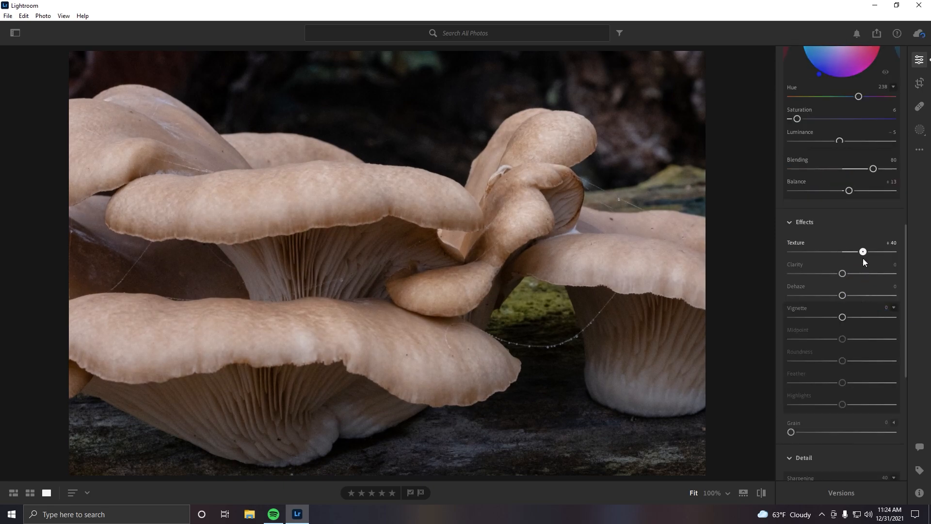
pyautogui.moveTo(844, 252); pyautogui.dragTo(838, 253)
pyautogui.moveTo(842, 274)
pyautogui.mouseDown()
pyautogui.moveTo(859, 273)
pyautogui.moveTo(848, 273)
pyautogui.mouseUp()
pyautogui.moveTo(842, 295); pyautogui.dragTo(829, 318)
pyautogui.doubleClick(790, 287)
pyautogui.doubleClick(796, 308)
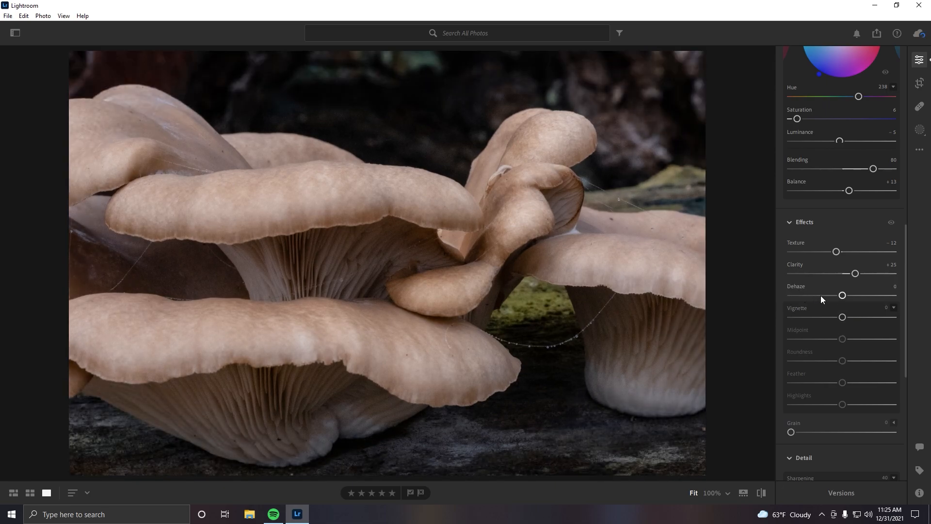
# Set the sharpening Radius to 3.0, Detail to 37 and Masking to 7.
pyautogui.scroll(-2, 821, 296)
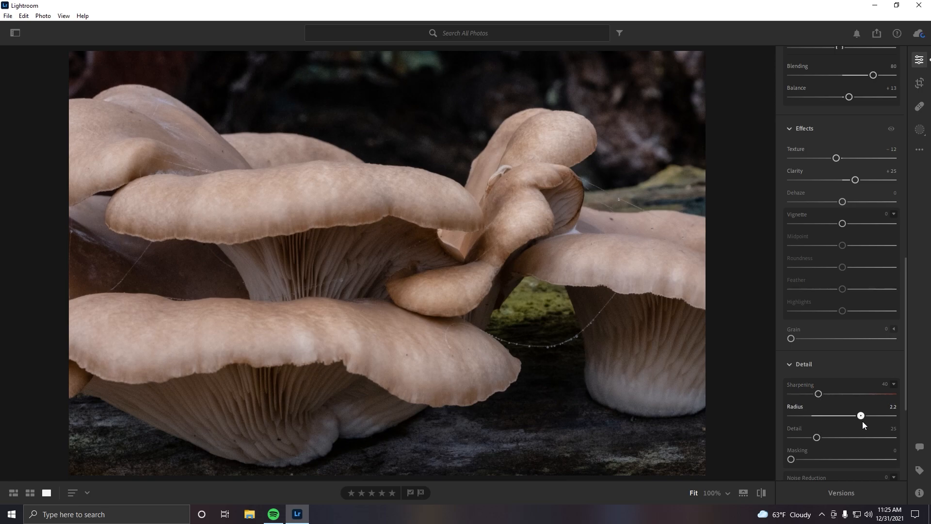
pyautogui.moveTo(818, 438); pyautogui.dragTo(829, 438)
pyautogui.scroll(-2, 798, 461)
# Set Noise Reduction to 10 with Detail 71 and Contrast 0.
pyautogui.moveTo(791, 393); pyautogui.dragTo(770, 395)
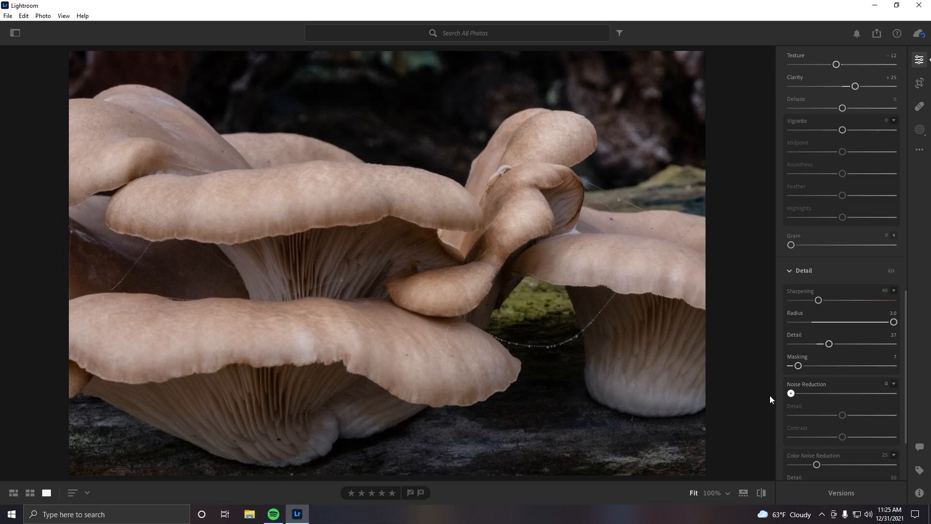
pyautogui.moveTo(853, 422); pyautogui.dragTo(879, 418)
pyautogui.scroll(-2, 802, 428)
pyautogui.moveTo(817, 370); pyautogui.dragTo(889, 384)
pyautogui.moveTo(782, 406); pyautogui.dragTo(766, 420)
pyautogui.doubleClick(798, 362)
pyautogui.click(803, 444)
pyautogui.click(805, 368)
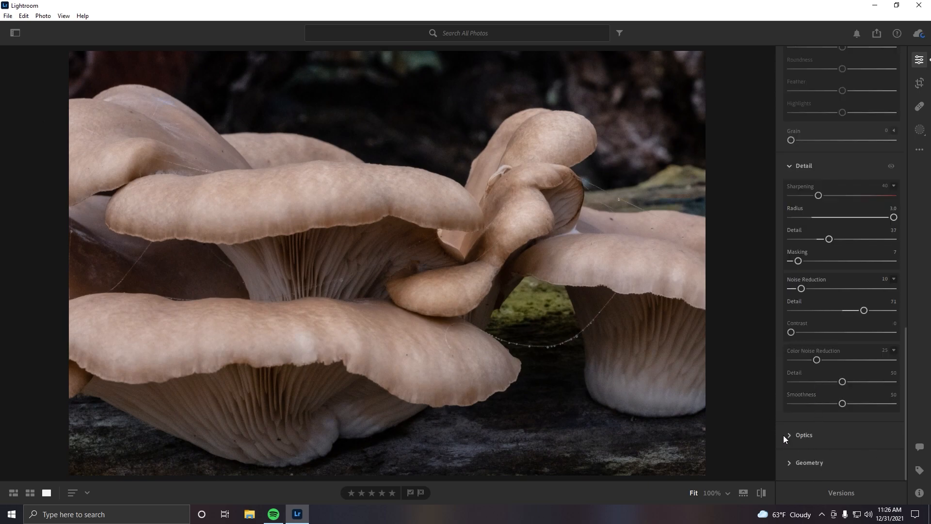
# Create a mask with a tilted elliptical radial gradient over the gills beneath the central mushroom cap.
pyautogui.hotkey('shift', 'w')
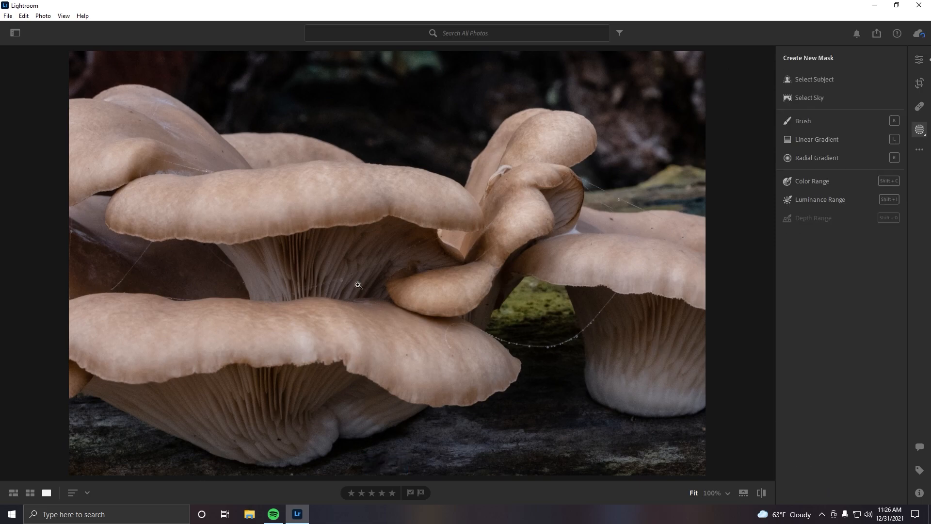
pyautogui.press('r')
pyautogui.moveTo(282, 266); pyautogui.dragTo(317, 266)
pyautogui.moveTo(412, 264); pyautogui.dragTo(382, 263)
# Set the new mask's Noise Reduction to +26 and tighten its radial gradient's Feather to 19.
pyautogui.scroll(-1, 851, 456)
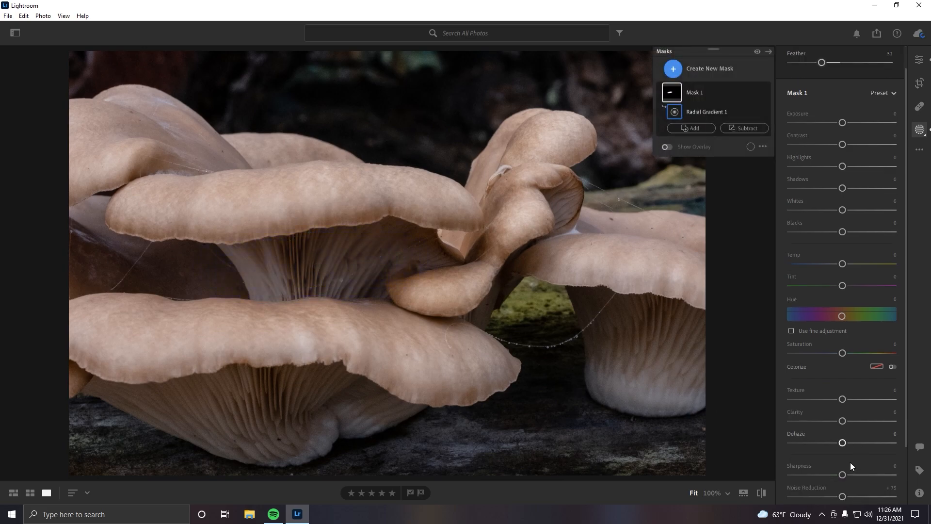
pyautogui.moveTo(845, 497)
pyautogui.mouseDown()
pyautogui.moveTo(876, 499)
pyautogui.moveTo(857, 502)
pyautogui.mouseUp()
pyautogui.moveTo(379, 254); pyautogui.dragTo(396, 272)
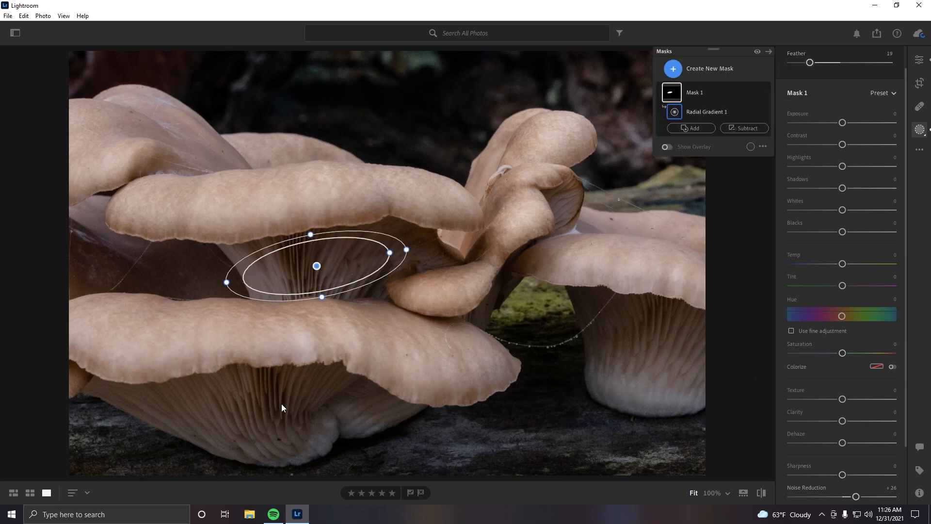
# Add a second radial gradient to the mask over the stem of the lower front mushroom, with Feather 19.
pyautogui.hotkey('shift', 'm')
pyautogui.moveTo(193, 408); pyautogui.dragTo(252, 432)
pyautogui.moveTo(252, 432); pyautogui.dragTo(314, 445)
pyautogui.moveTo(260, 387); pyautogui.dragTo(265, 377)
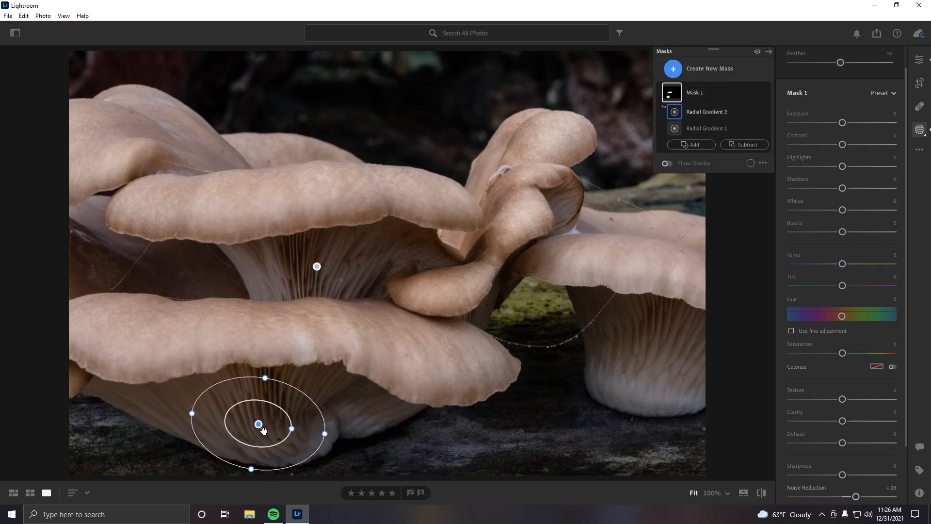
pyautogui.moveTo(334, 433); pyautogui.dragTo(355, 440)
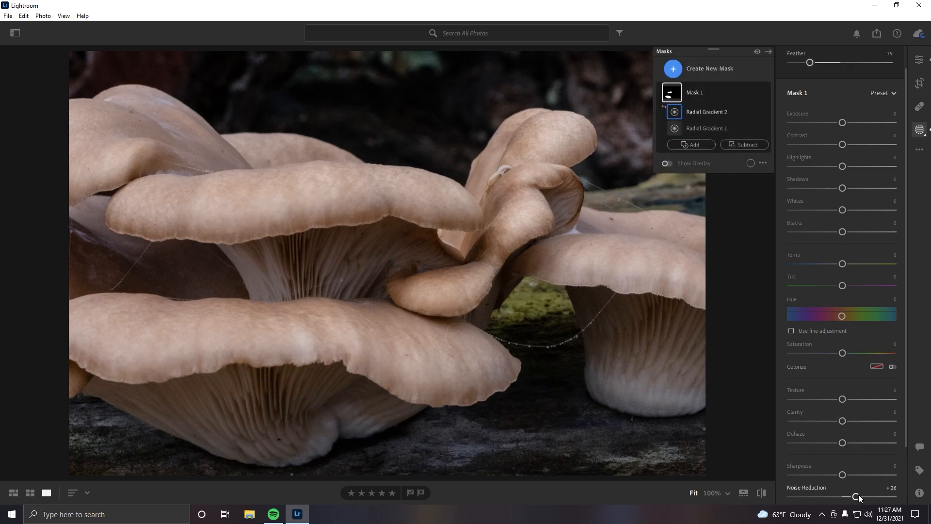
# Add a third, smaller radial gradient over the gills right of the lower mushroom's stem, with Feather 24.
pyautogui.hotkey('shift', 'm')
pyautogui.moveTo(341, 397)
pyautogui.mouseDown()
pyautogui.moveTo(377, 416)
pyautogui.moveTo(377, 407)
pyautogui.moveTo(363, 412)
pyautogui.moveTo(409, 419)
pyautogui.mouseUp()
pyautogui.click(360, 425)
pyautogui.moveTo(351, 425); pyautogui.dragTo(318, 398)
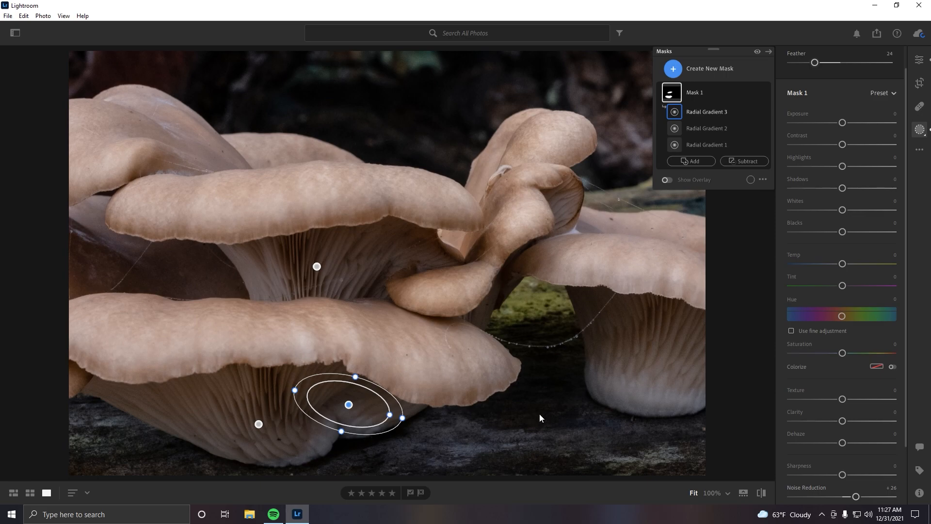
# Compare the photo with and without the third and first radial gradients of the mask.
pyautogui.click(766, 111)
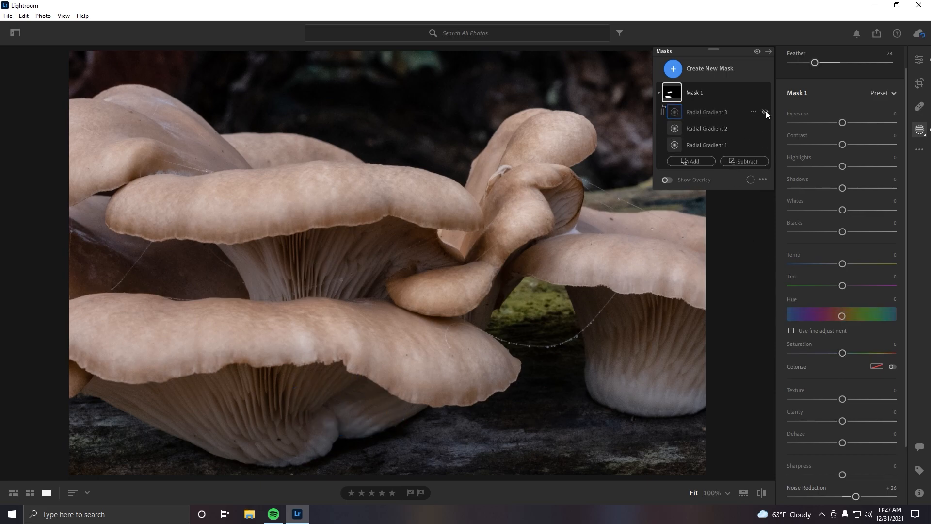
pyautogui.click(766, 111)
pyautogui.click(766, 111)
pyautogui.click(766, 111)
pyautogui.click(765, 143)
pyautogui.click(764, 144)
# Add a fourth radial gradient, rotated to fit the stem of the rightmost mushroom, with Feather 17.
pyautogui.hotkey('shift', 'm')
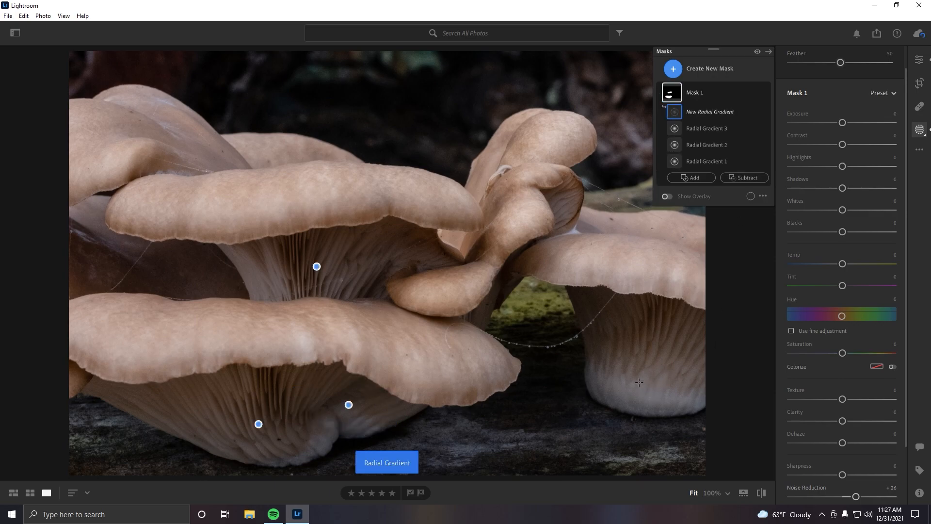
pyautogui.moveTo(643, 353); pyautogui.dragTo(693, 398)
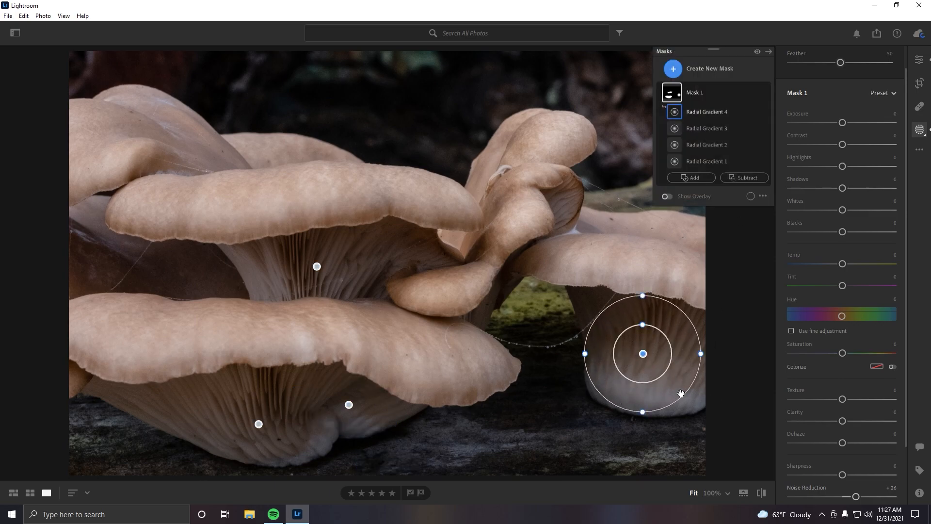
pyautogui.moveTo(707, 358); pyautogui.dragTo(717, 358)
pyautogui.moveTo(578, 340); pyautogui.dragTo(592, 310)
pyautogui.moveTo(628, 378); pyautogui.dragTo(619, 395)
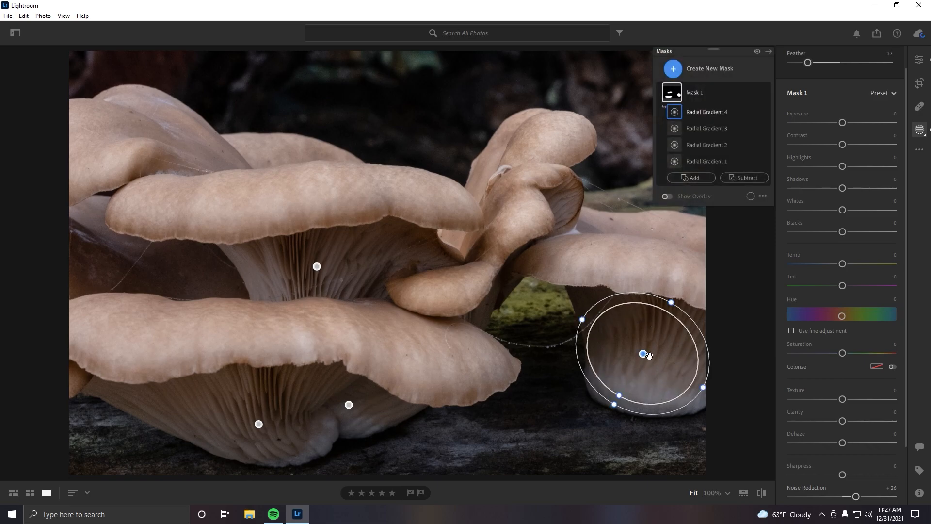
pyautogui.moveTo(648, 355); pyautogui.dragTo(653, 358)
# Compare the photo without the fourth radial gradient and set the mask's Noise Reduction to +34.
pyautogui.moveTo(765, 112)
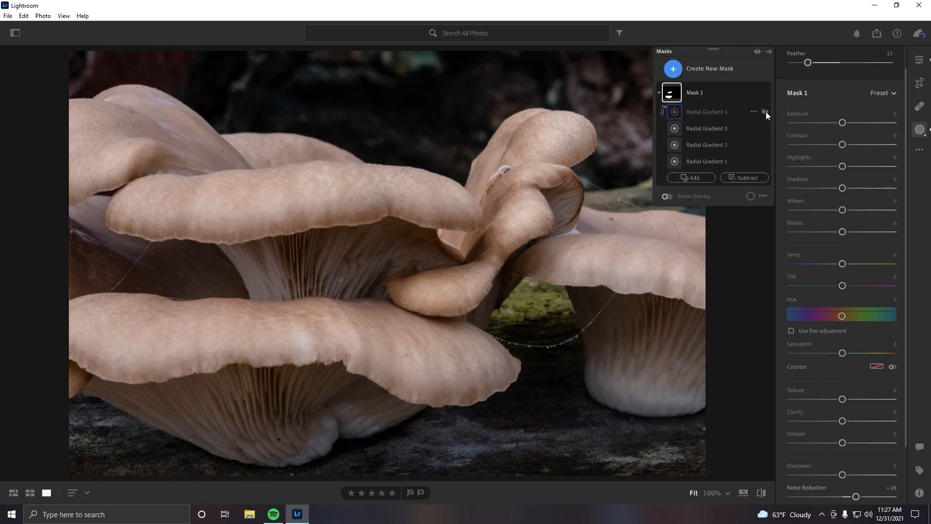
pyautogui.moveTo(856, 497); pyautogui.dragTo(866, 497)
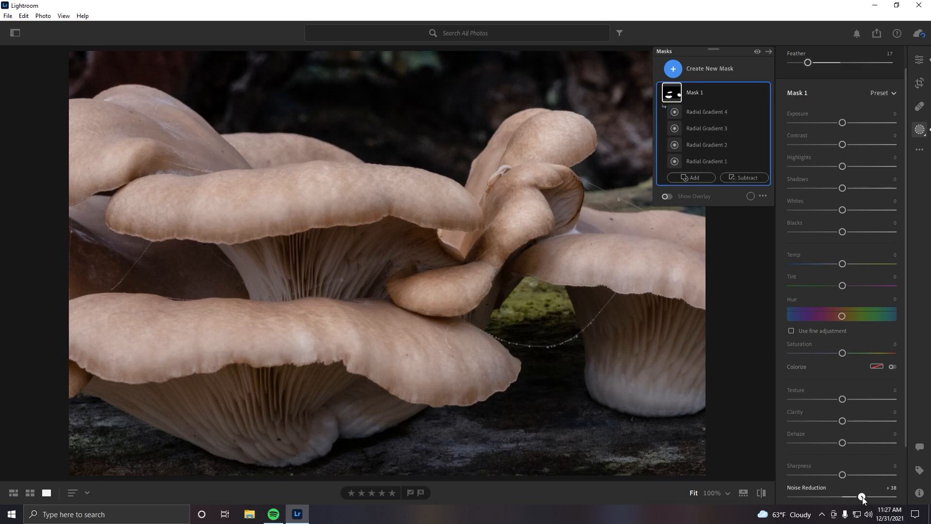
pyautogui.moveTo(861, 497); pyautogui.dragTo(860, 496)
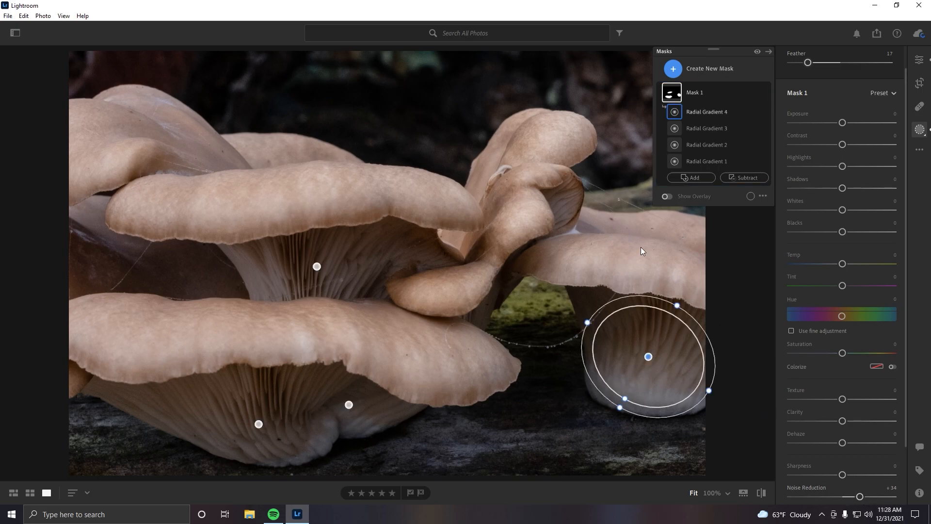
# Move the mask list off the background and add a tilted radial gradient over the upper-right background, with Feather 19.
pyautogui.moveTo(722, 55); pyautogui.dragTo(122, 214)
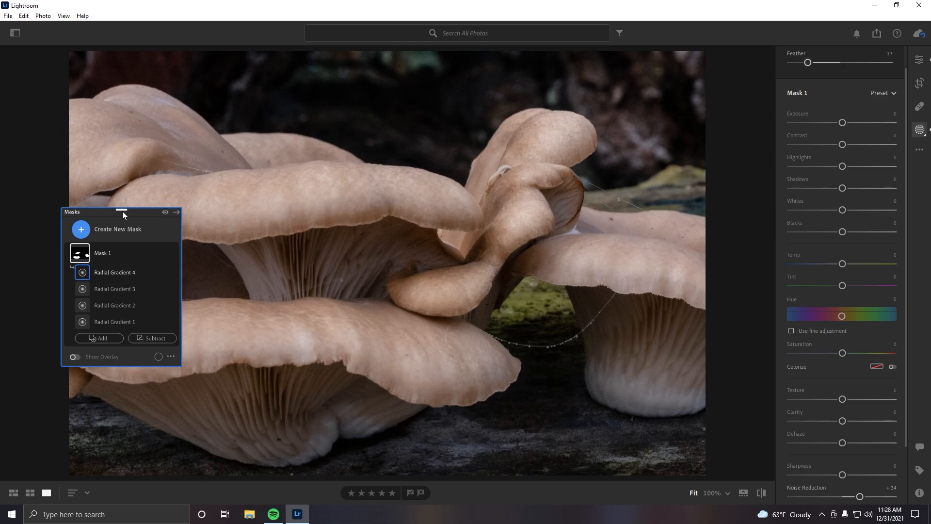
pyautogui.moveTo(124, 211); pyautogui.dragTo(163, 194)
pyautogui.press('r')
pyautogui.moveTo(672, 149); pyautogui.dragTo(589, 85)
pyautogui.moveTo(641, 140)
pyautogui.mouseDown()
pyautogui.moveTo(656, 150)
pyautogui.moveTo(657, 142)
pyautogui.mouseUp()
pyautogui.moveTo(664, 93); pyautogui.dragTo(663, 59)
pyautogui.moveTo(687, 133); pyautogui.dragTo(679, 119)
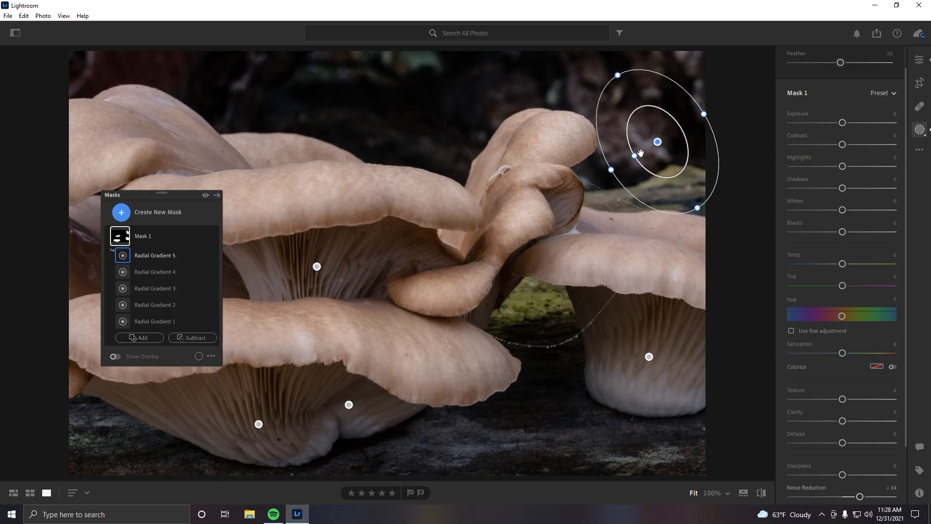
pyautogui.moveTo(640, 158); pyautogui.dragTo(657, 137)
pyautogui.moveTo(713, 104); pyautogui.dragTo(686, 76)
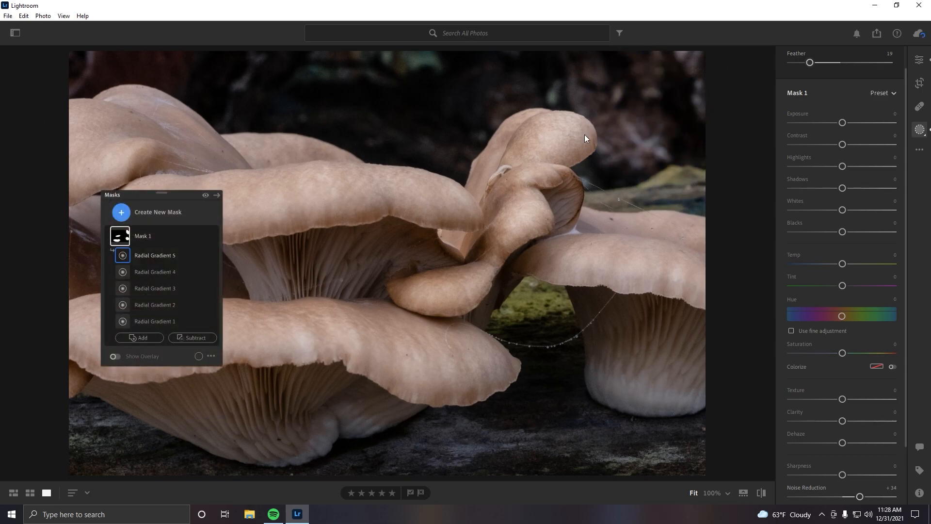
pyautogui.moveTo(213, 255)
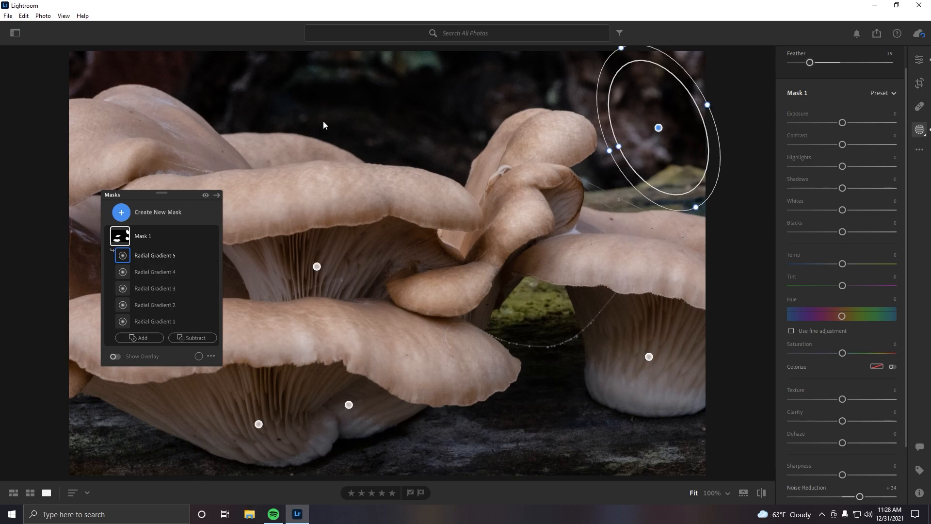
# Add a wide radial gradient to the mask over the dark background above the central mushroom caps.
pyautogui.press('r')
pyautogui.moveTo(263, 96); pyautogui.dragTo(445, 154)
pyautogui.moveTo(309, 103)
pyautogui.mouseDown()
pyautogui.moveTo(413, 108)
pyautogui.moveTo(397, 94)
pyautogui.moveTo(502, 83)
pyautogui.mouseUp()
pyautogui.moveTo(352, 146); pyautogui.dragTo(444, 161)
# Add a tilted radial gradient over the dark gap left of the upright mushroom, with Feather 27.
pyautogui.press('r')
pyautogui.moveTo(411, 141); pyautogui.dragTo(446, 151)
pyautogui.moveTo(471, 123); pyautogui.dragTo(478, 138)
pyautogui.moveTo(407, 117); pyautogui.dragTo(391, 156)
pyautogui.moveTo(422, 100); pyautogui.dragTo(399, 124)
pyautogui.moveTo(443, 144); pyautogui.dragTo(396, 147)
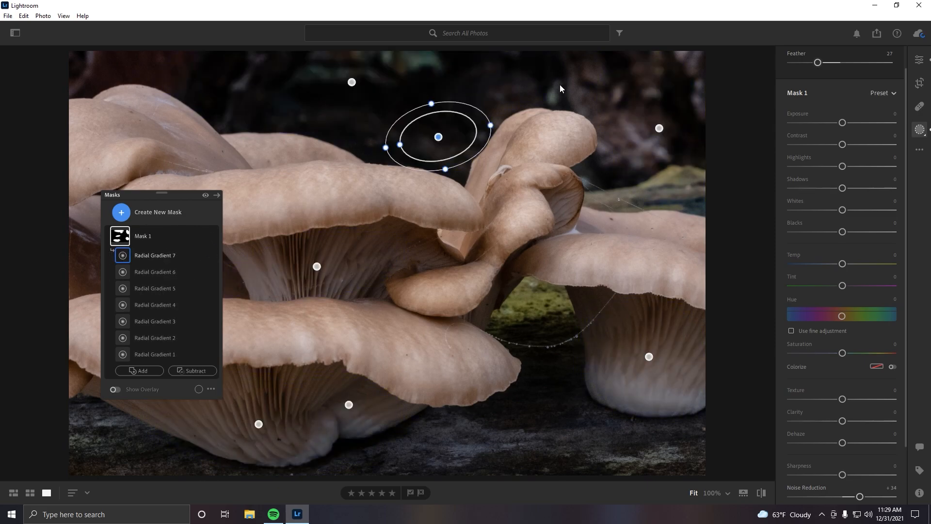
# Add a flat elliptical radial gradient over the background above the upright mushroom, with Feather 33.
pyautogui.press('r')
pyautogui.moveTo(559, 92)
pyautogui.mouseDown()
pyautogui.moveTo(610, 108)
pyautogui.moveTo(570, 83)
pyautogui.moveTo(526, 76)
pyautogui.mouseUp()
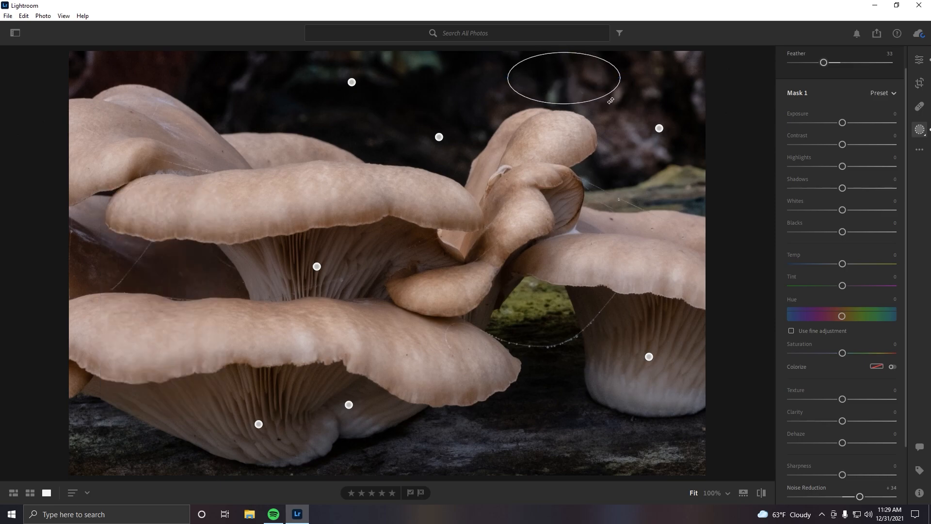
pyautogui.moveTo(121, 240)
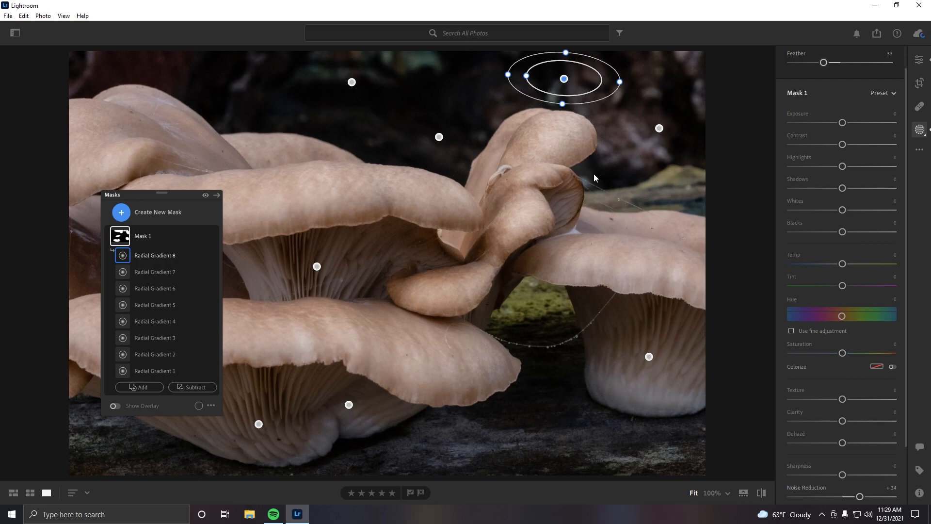
# Add a small radial gradient at the upright mushroom's right edge, with Feather 27, and check the mask overlay.
pyautogui.moveTo(594, 178); pyautogui.dragTo(606, 190)
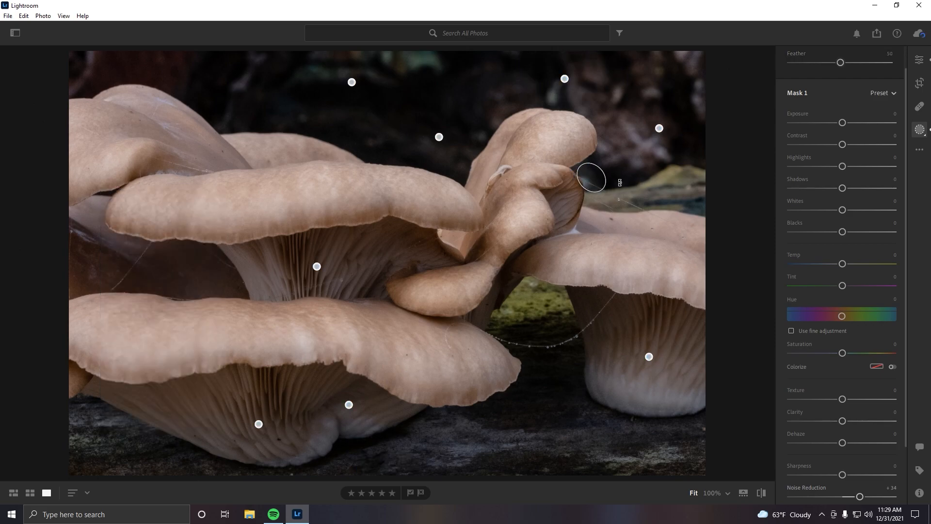
pyautogui.moveTo(593, 184); pyautogui.dragTo(589, 190)
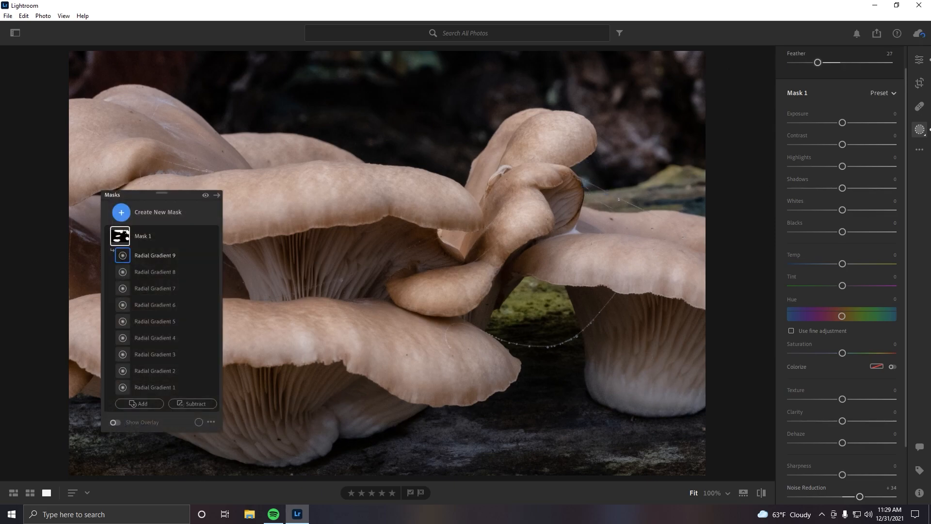
pyautogui.moveTo(131, 240)
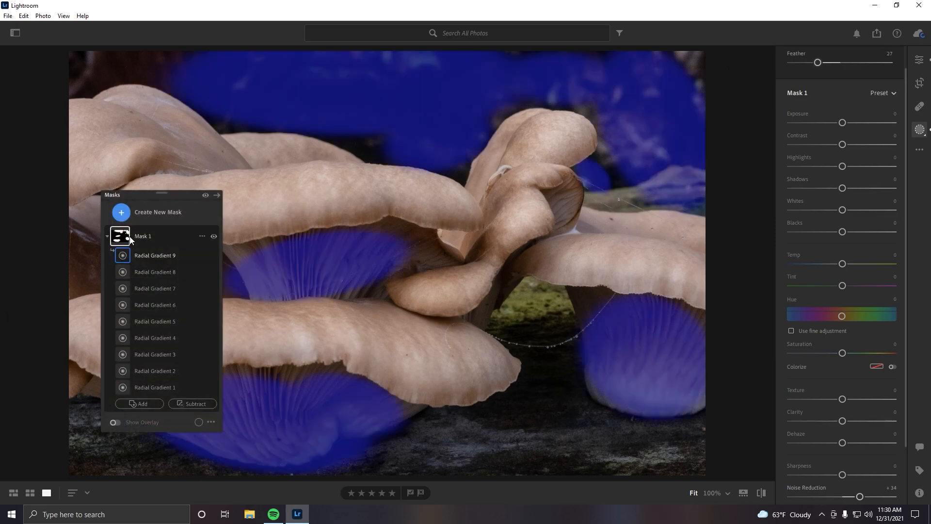
# Add a tenth radial gradient over the green moss between the mushrooms, with Feather 9.
pyautogui.moveTo(537, 304)
pyautogui.mouseDown()
pyautogui.moveTo(563, 335)
pyautogui.moveTo(541, 323)
pyautogui.moveTo(550, 330)
pyautogui.mouseUp()
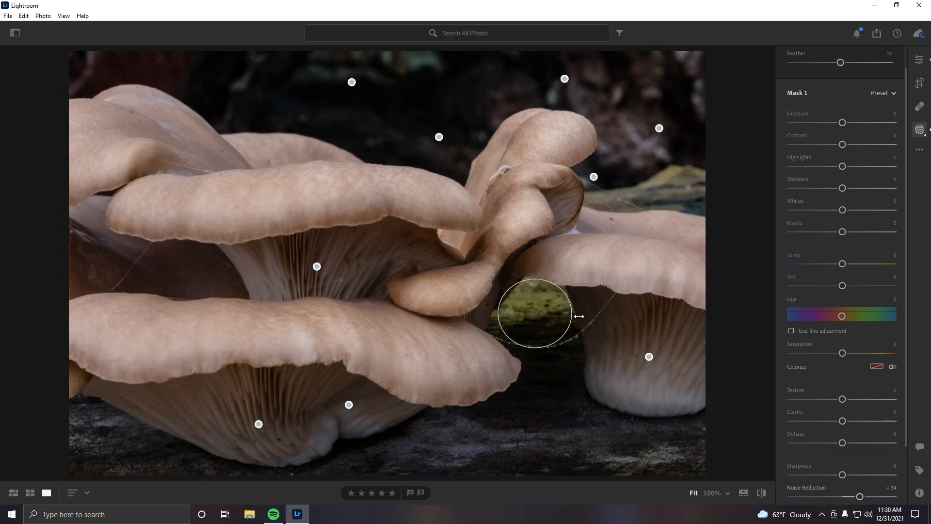
pyautogui.moveTo(539, 346); pyautogui.dragTo(538, 346)
pyautogui.moveTo(536, 284); pyautogui.dragTo(536, 287)
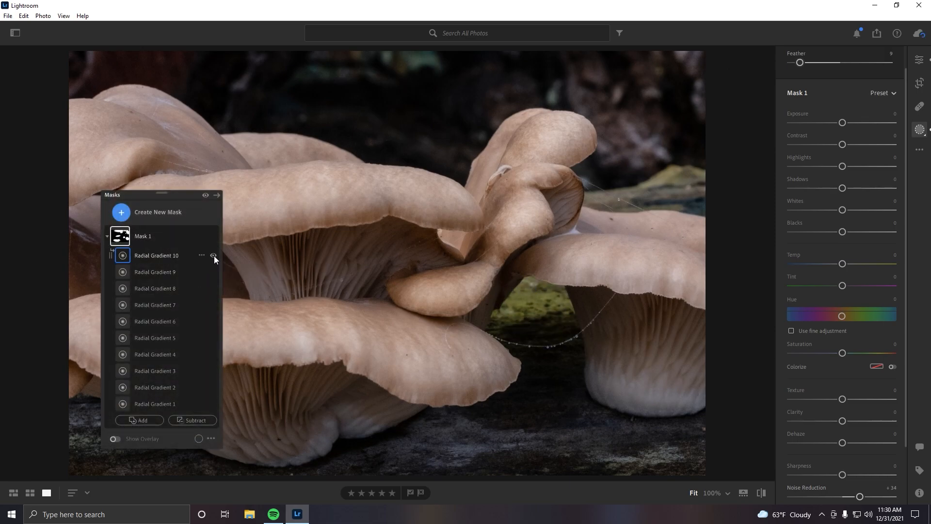
# Compare the photo with and without the complete mask.
pyautogui.moveTo(197, 234)
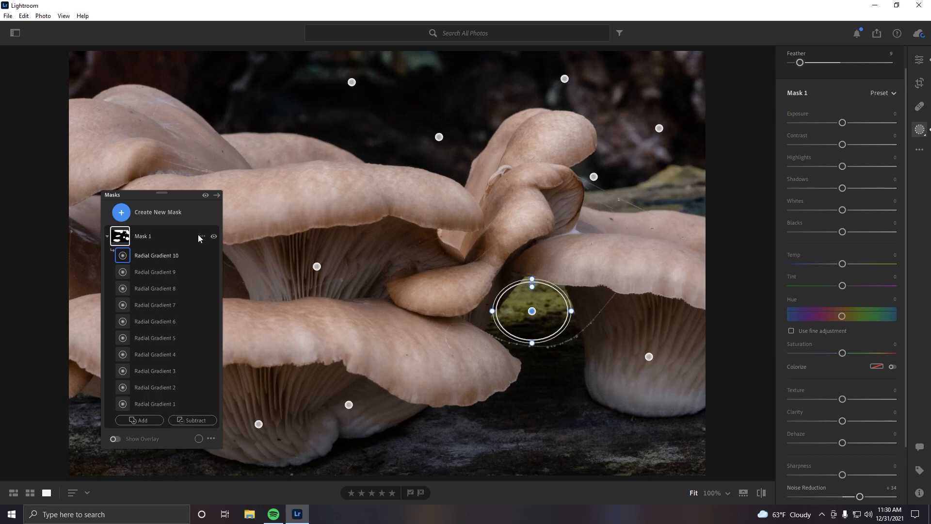
pyautogui.click(215, 235)
pyautogui.click(214, 235)
pyautogui.click(214, 236)
pyautogui.click(215, 236)
pyautogui.click(215, 235)
pyautogui.click(215, 235)
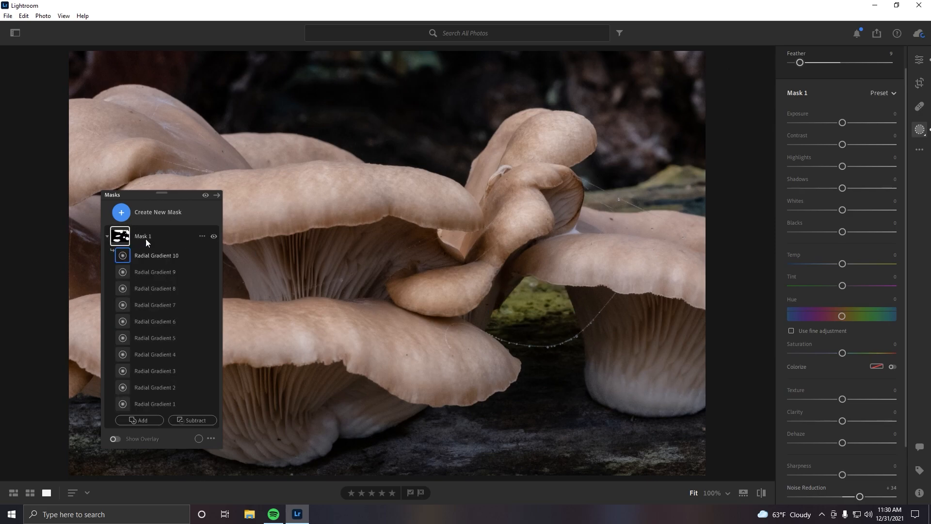
# Rename the mask as Noise Reduction and move the mask list back to its place beside the adjustments.
pyautogui.click(147, 238)
pyautogui.rightClick(145, 238)
pyautogui.click(169, 243)
pyautogui.write('Noise Reduct')
pyautogui.press('Return')
pyautogui.moveTo(161, 192); pyautogui.dragTo(716, 50)
pyautogui.moveTo(672, 97)
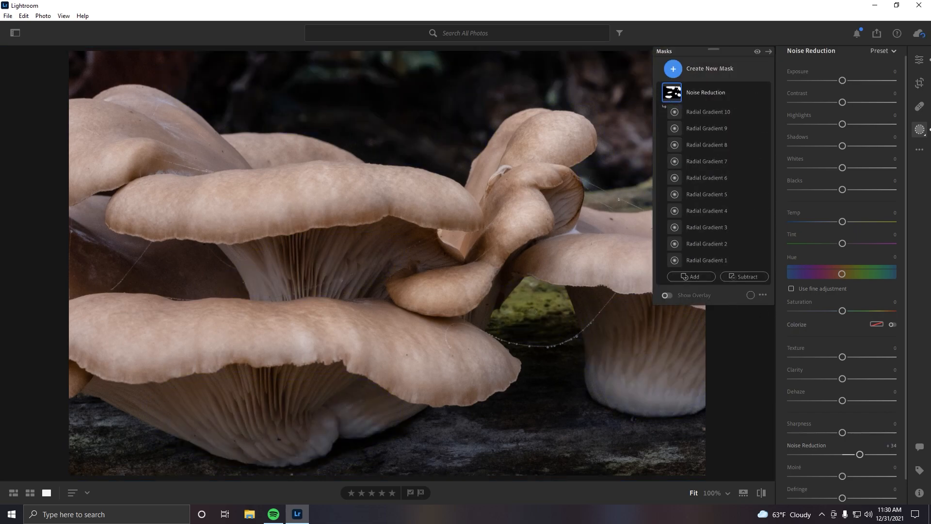
# Compare the edited photo with the original.
pyautogui.click(765, 493)
pyautogui.click(764, 493)
pyautogui.click(763, 492)
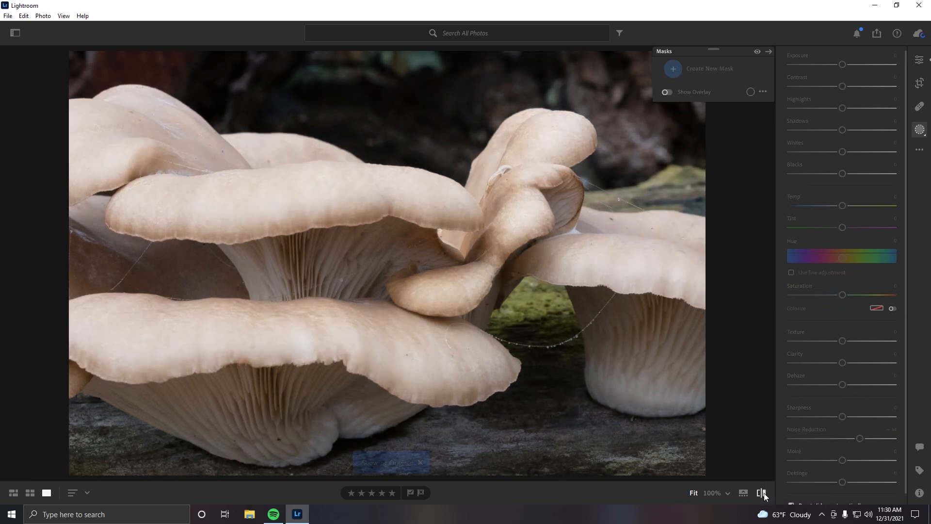
pyautogui.click(764, 492)
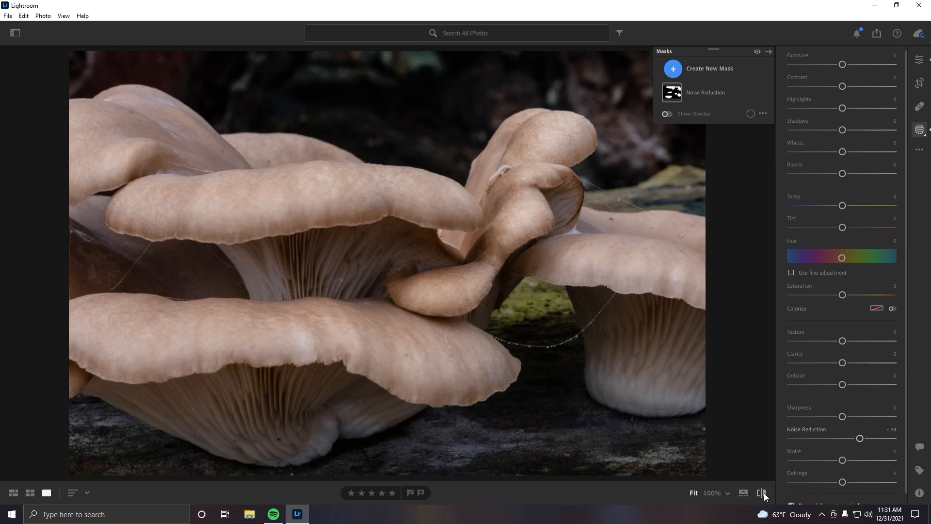
pyautogui.click(763, 492)
pyautogui.click(763, 492)
# View the notifications and close them.
pyautogui.click(855, 34)
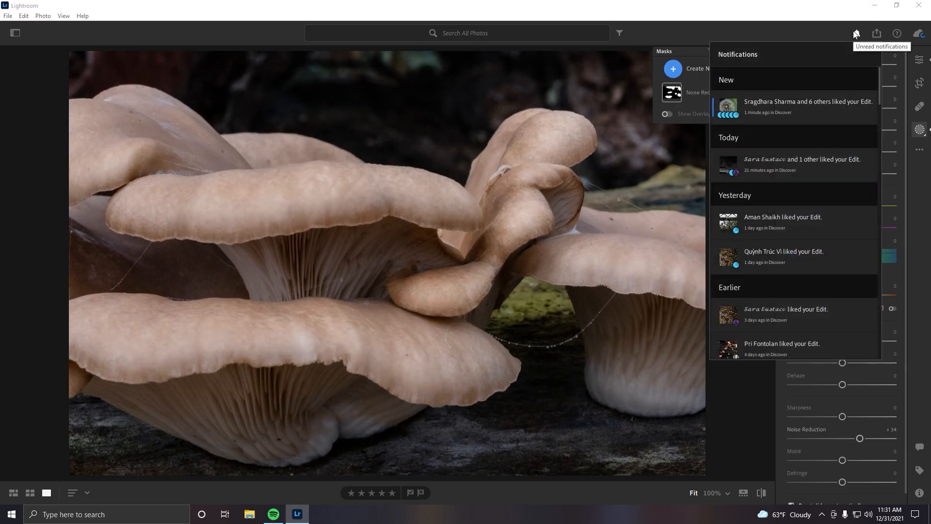
pyautogui.click(855, 33)
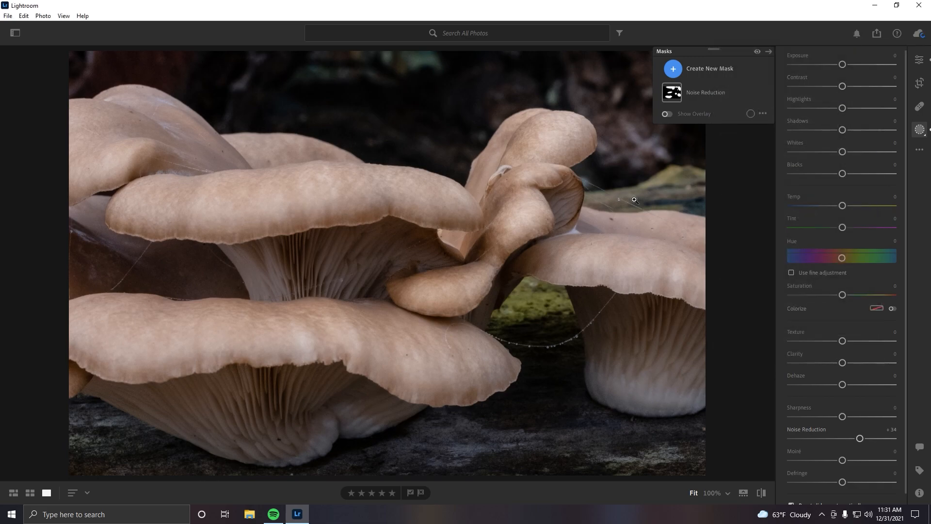
# Leave masking and save the current edit as a named version called "I- Wet and grounded", closing the version list.
pyautogui.scroll(-1, 840, 468)
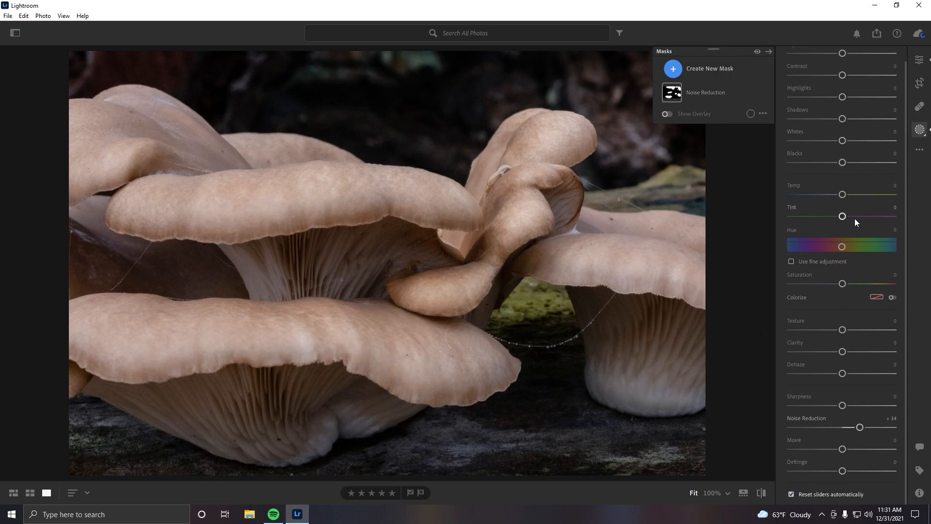
pyautogui.click(918, 59)
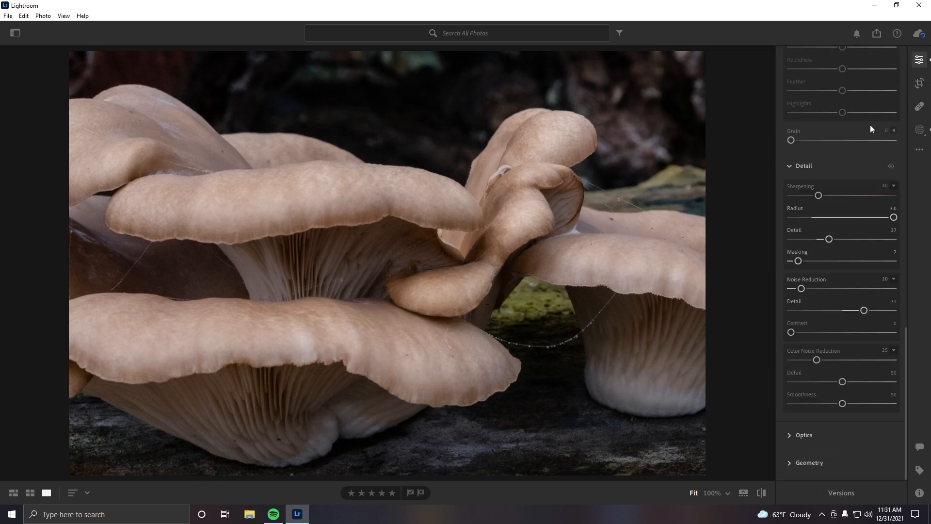
pyautogui.click(838, 492)
pyautogui.click(644, 101)
pyautogui.write('I- Wet and grounded')
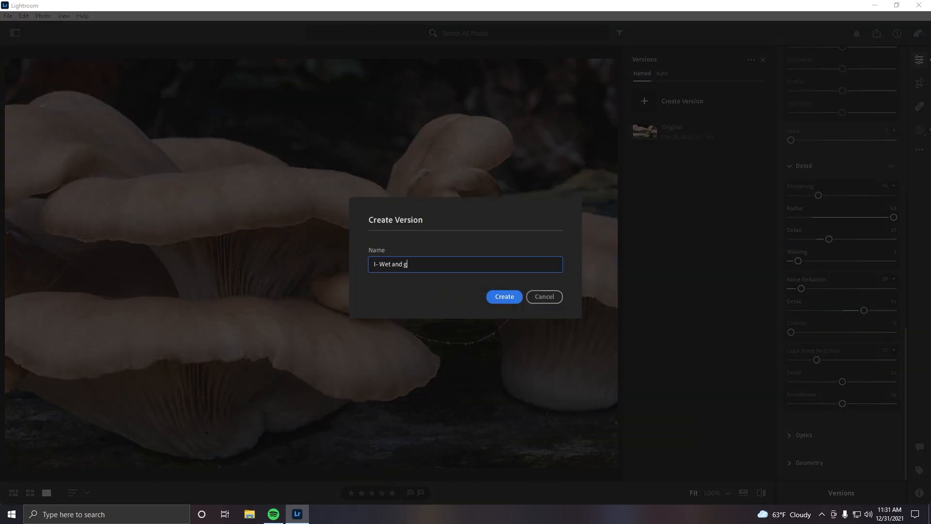
pyautogui.press('BackSpace')
pyautogui.press('BackSpace')
pyautogui.press('BackSpace')
pyautogui.press('BackSpace')
pyautogui.press('BackSpace')
pyautogui.press('BackSpace')
pyautogui.press('BackSpace')
pyautogui.write('rounded')
pyautogui.press('Return')
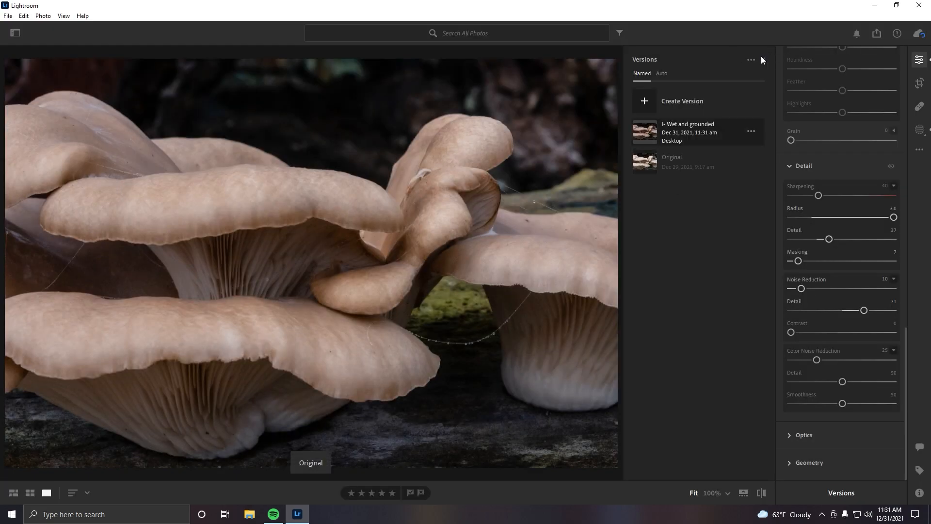
pyautogui.click(762, 59)
# Permanently delete the existing "Wet and Grounded" preset from the Nature group.
pyautogui.click(802, 74)
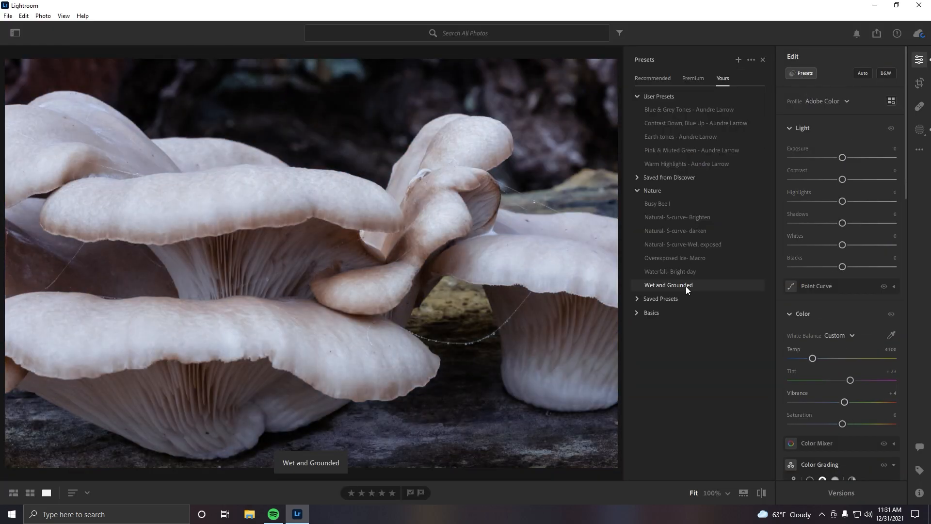
pyautogui.rightClick(687, 286)
pyautogui.click(711, 338)
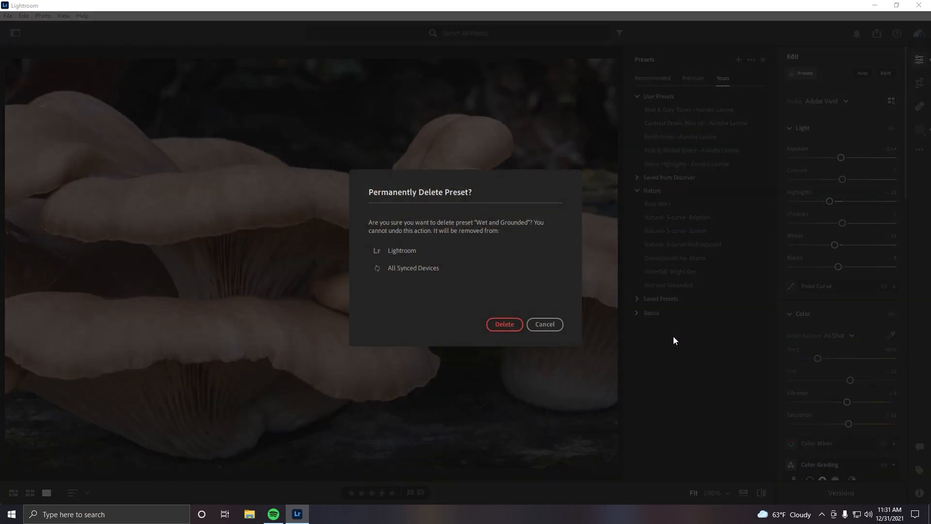
pyautogui.click(505, 324)
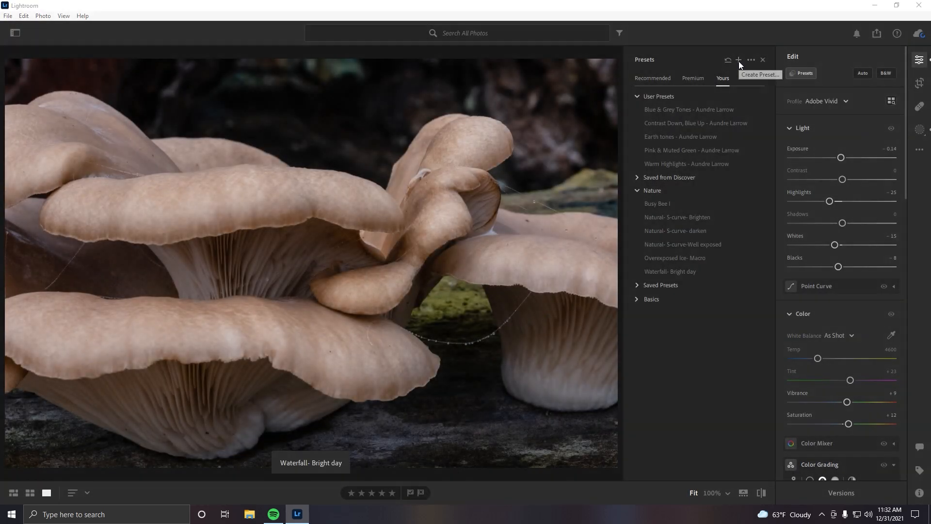
# Start a new preset from the current edit, named "Wet and Grounded", in the Nature group.
pyautogui.click(739, 59)
pyautogui.press('BackSpace')
pyautogui.write('Wet and')
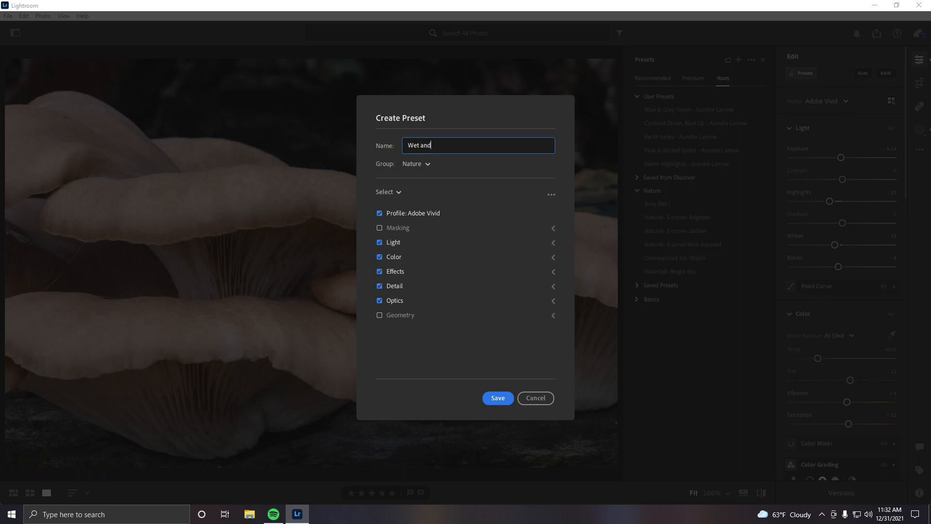
pyautogui.write(' Grounded')
# Exclude the Light, Effects, Detail and Optics settings from the new preset, keeping Color included.
pyautogui.click(379, 242)
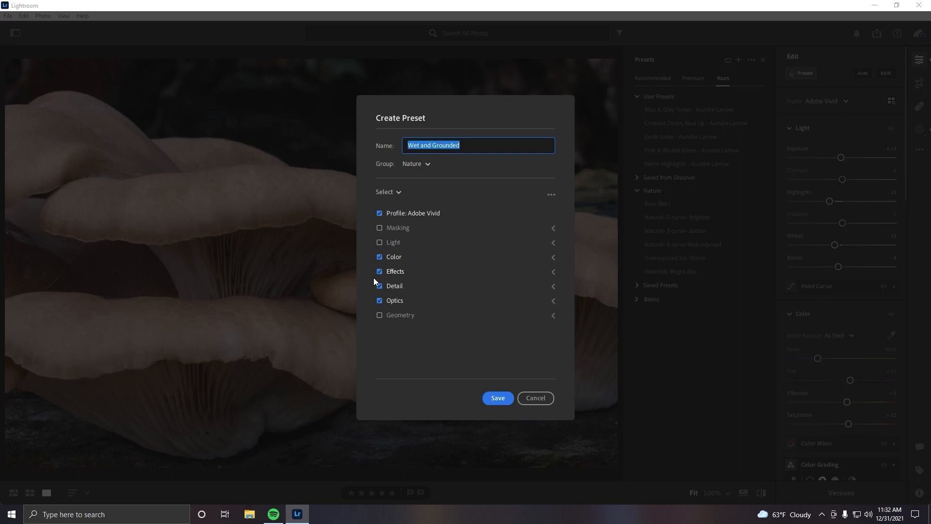
pyautogui.click(379, 301)
pyautogui.click(380, 286)
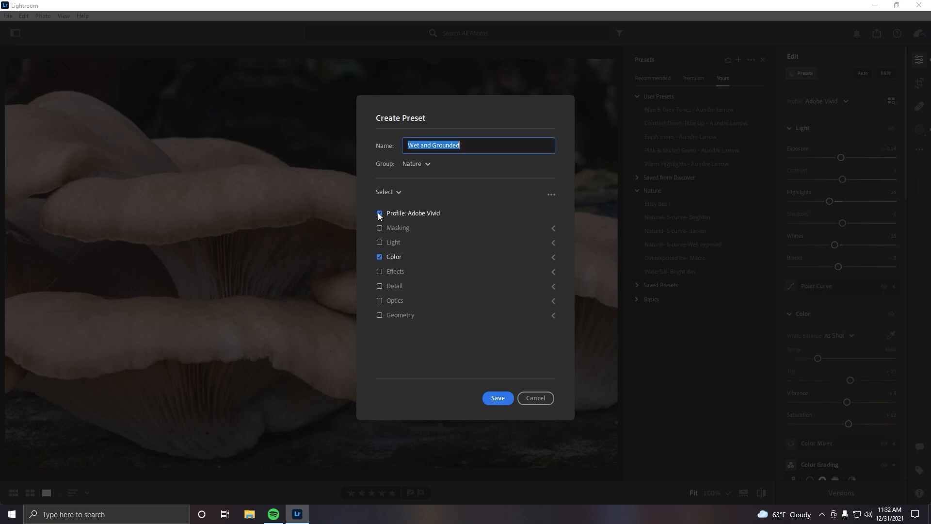